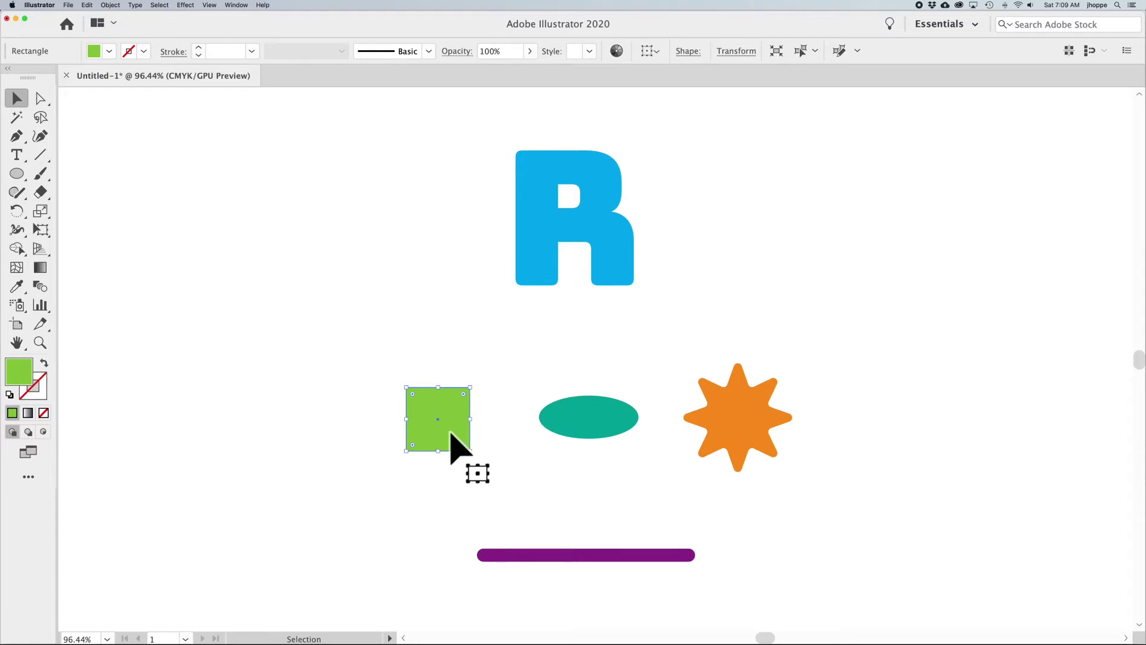
Step: Paste a copy in place over the green square and enlarge it to about 155 pt
key(super)
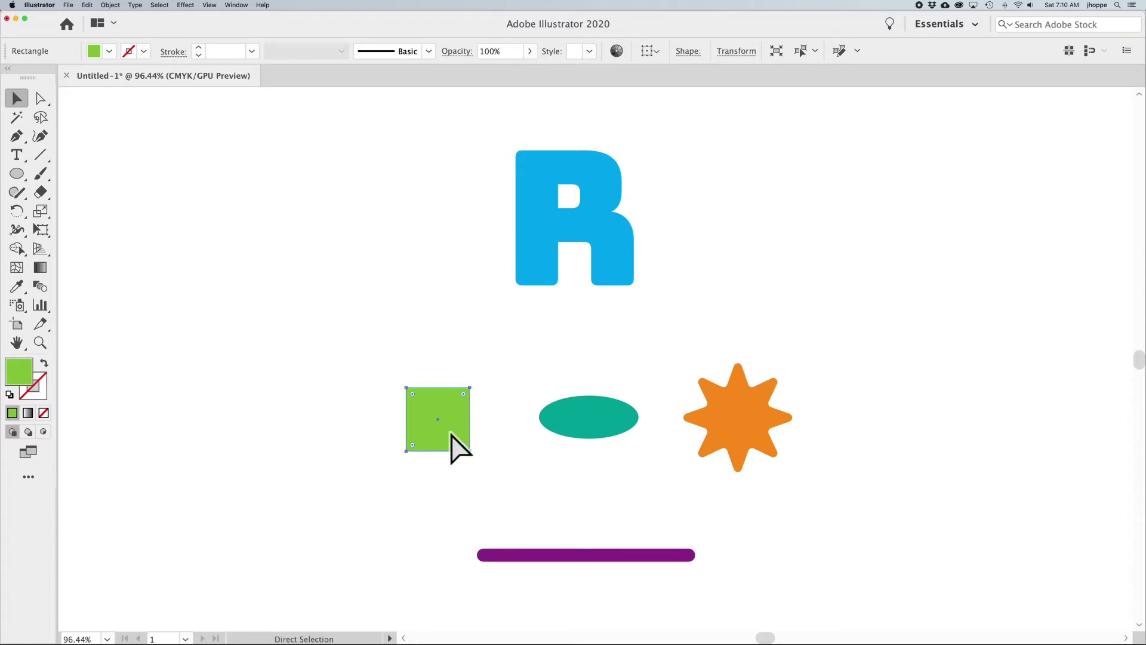
click(88, 4)
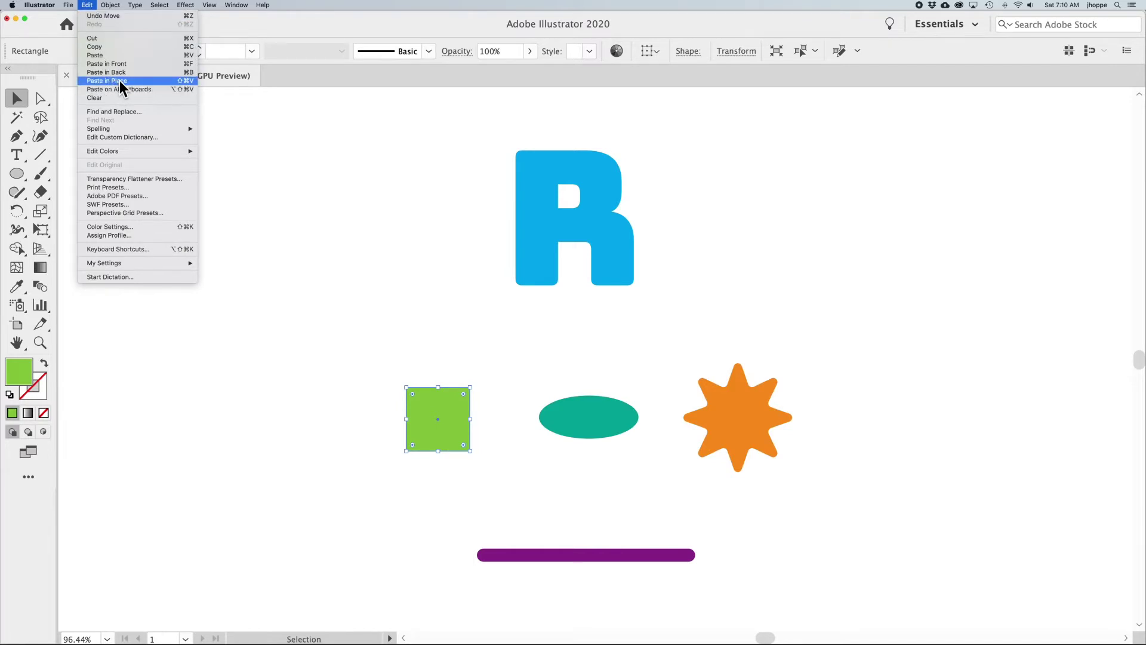
click(120, 81)
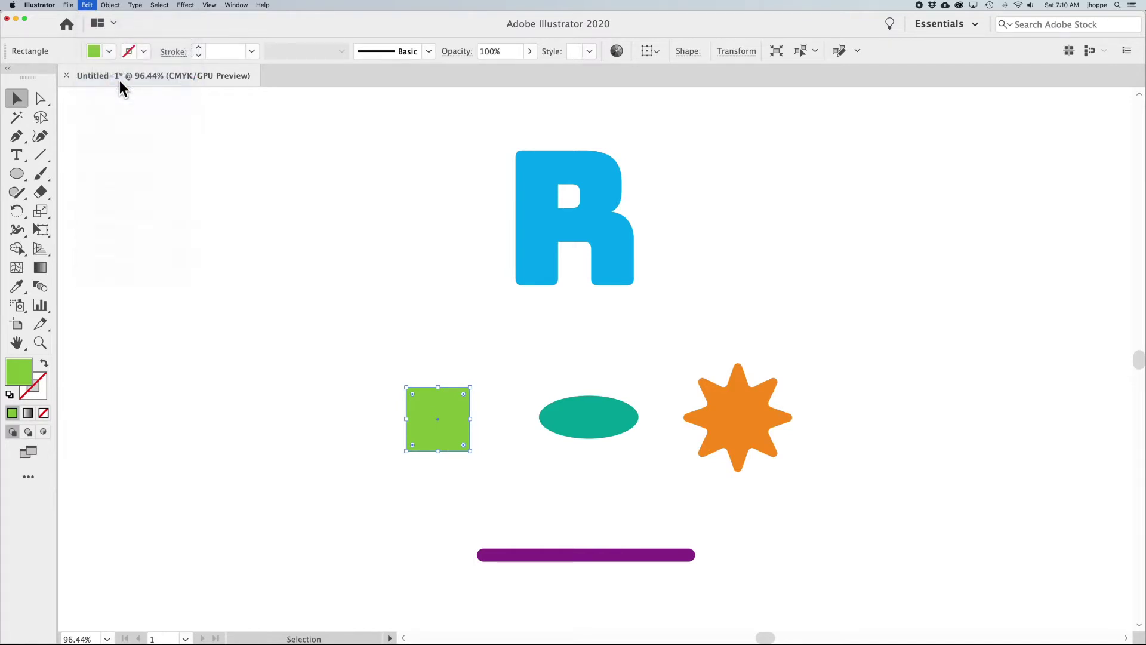
drag(464, 445, 500, 487)
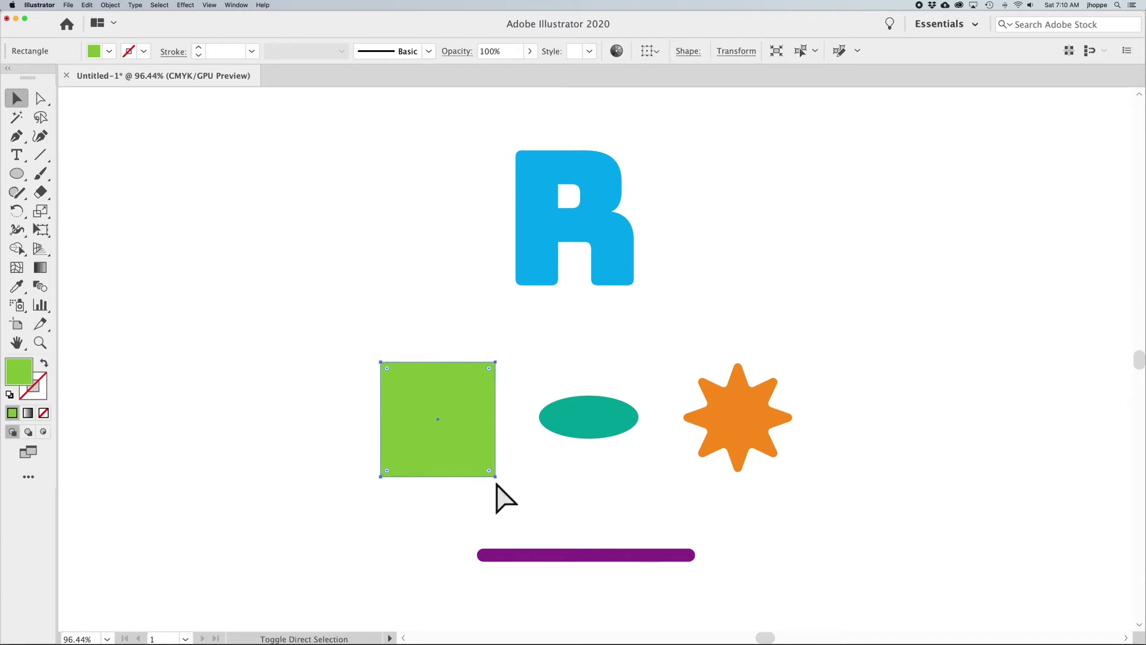
click(518, 471)
Step: Fill the inner square darker green and shift both nested squares slightly left
super+click(443, 443)
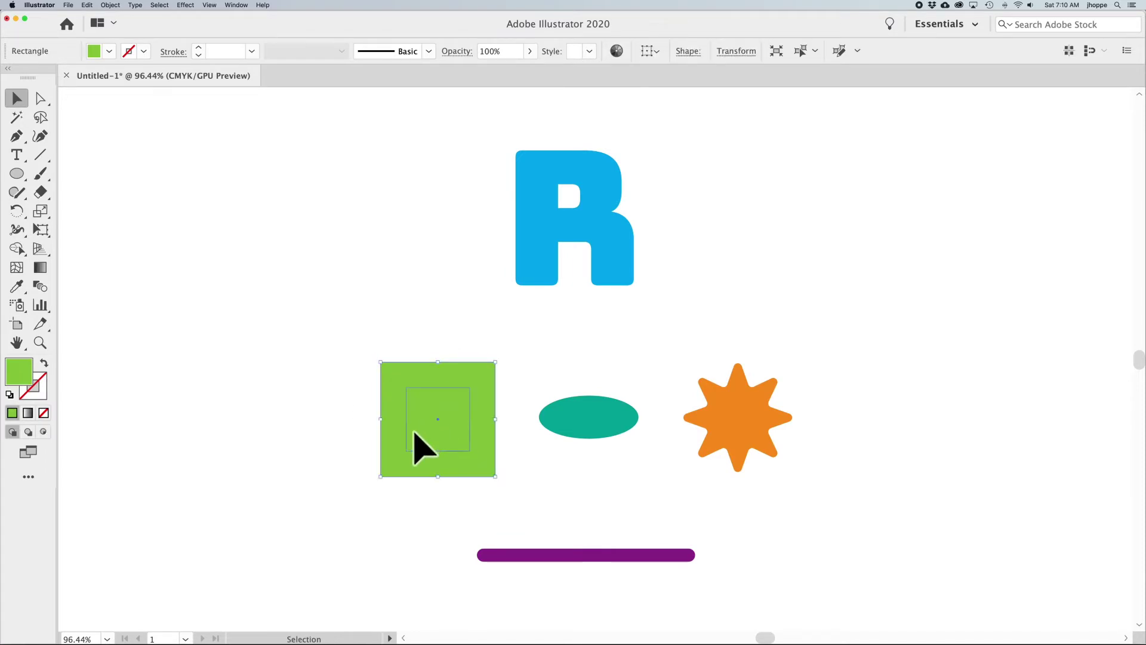
shift+click(423, 448)
click(373, 448)
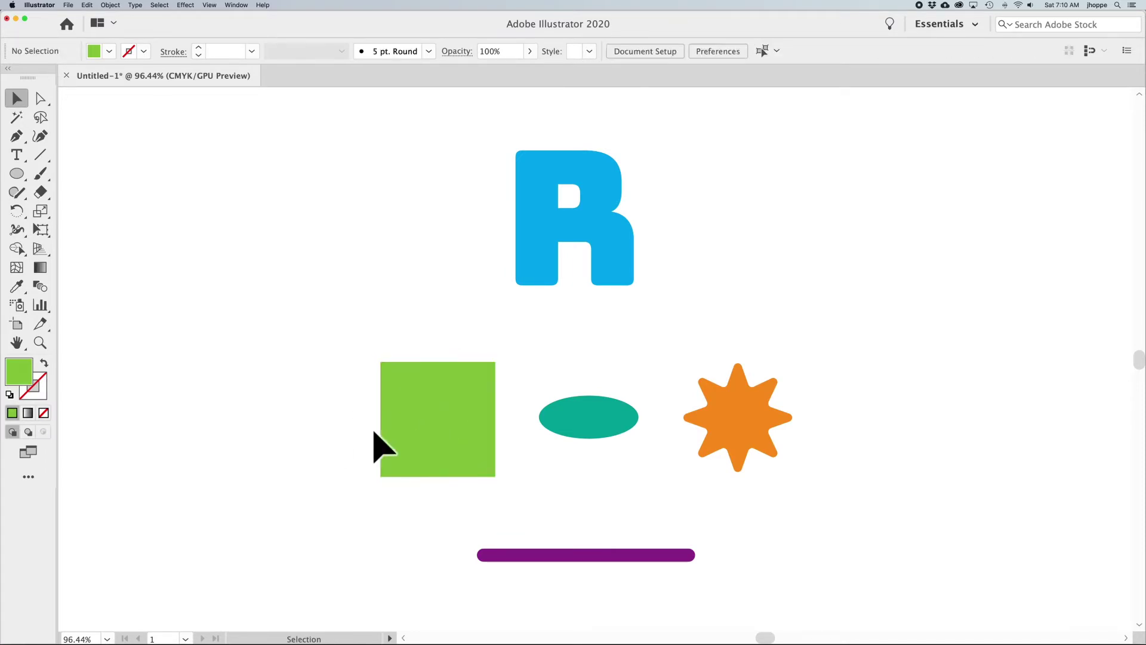
click(409, 445)
super+click(410, 430)
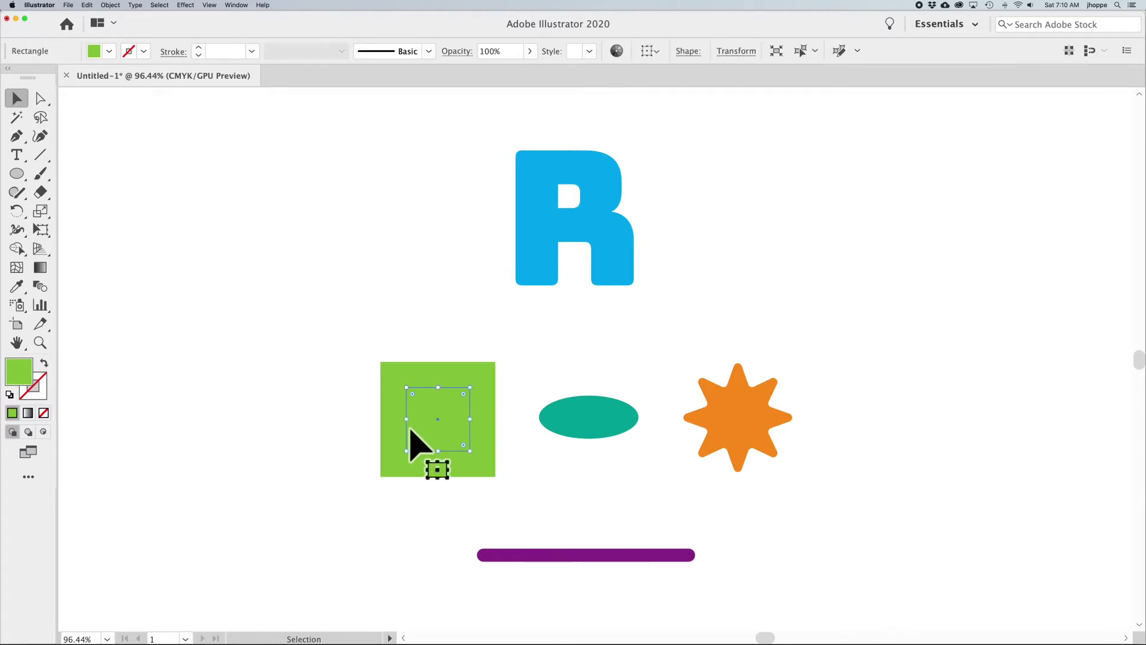
click(110, 51)
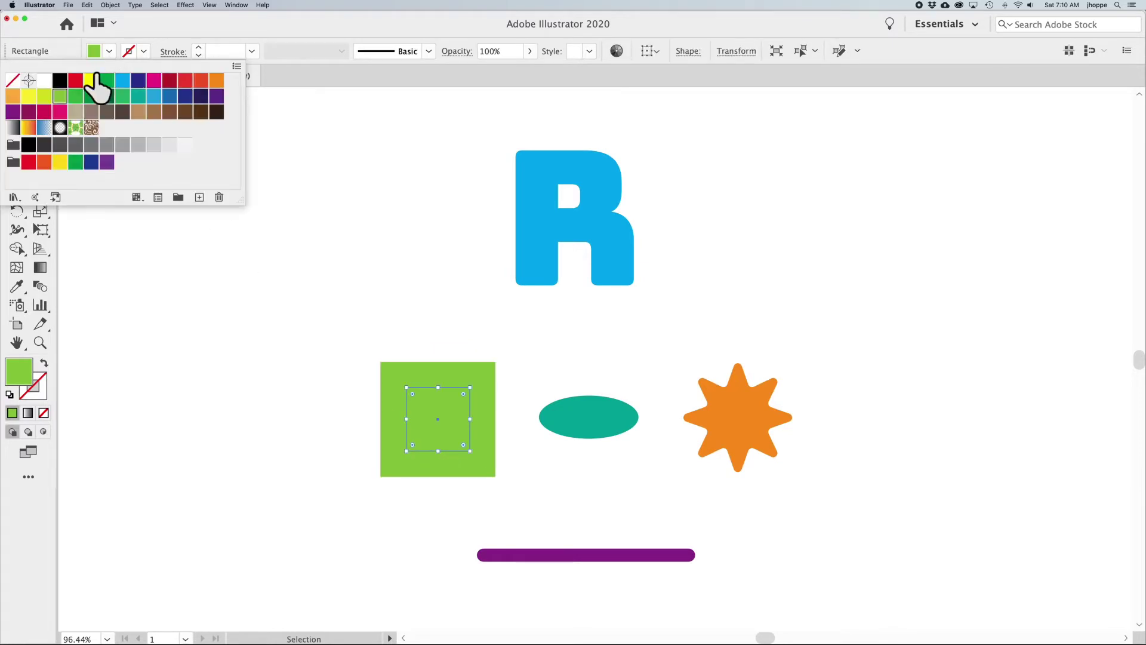
click(75, 96)
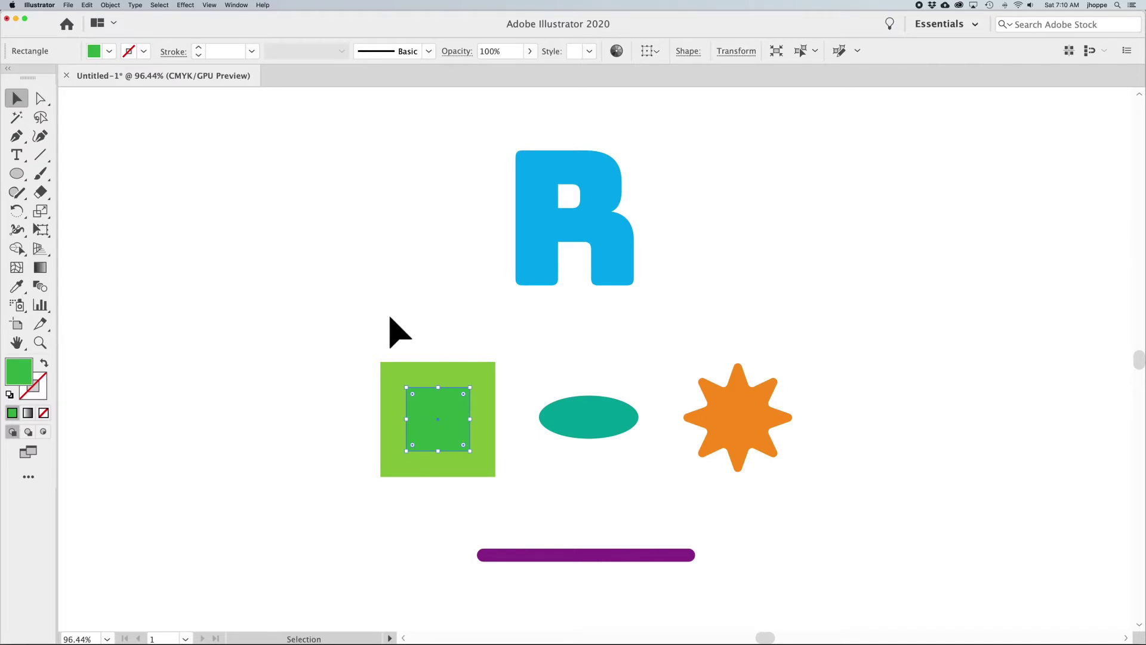
click(391, 318)
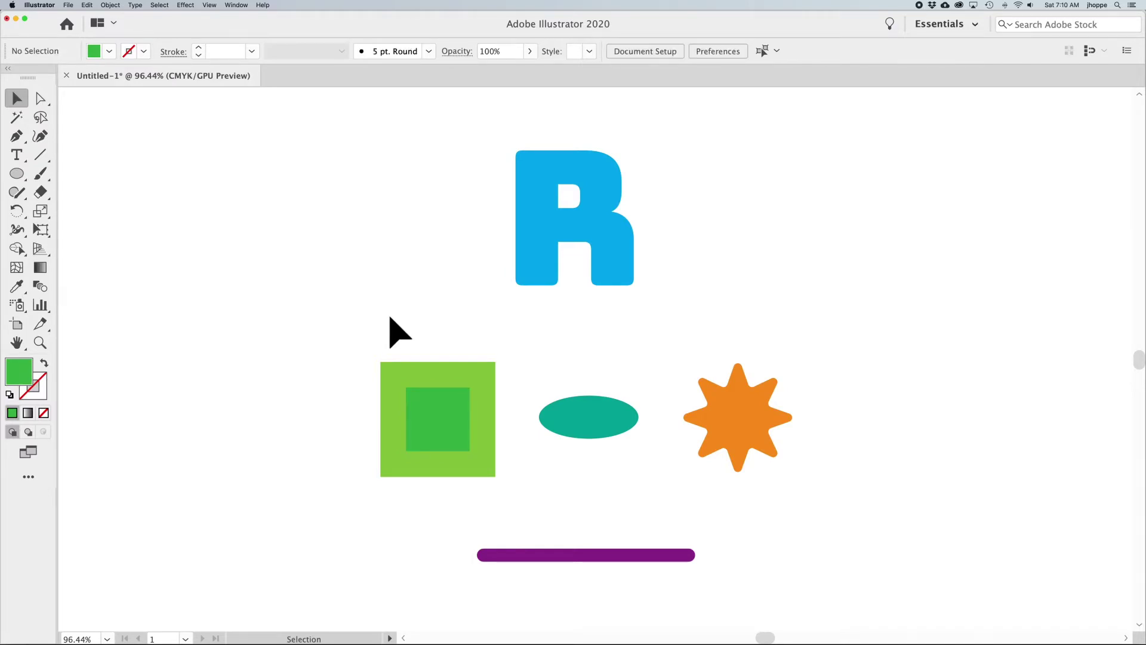
drag(435, 422, 408, 414)
click(602, 424)
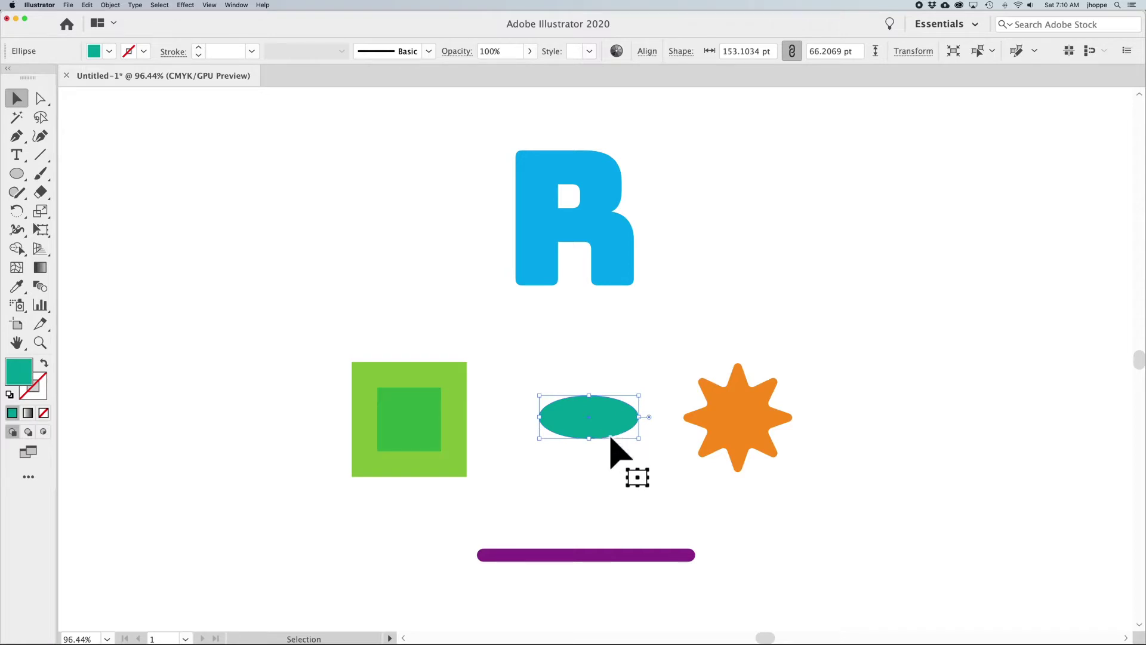
key(super+shift+b)
key(a)
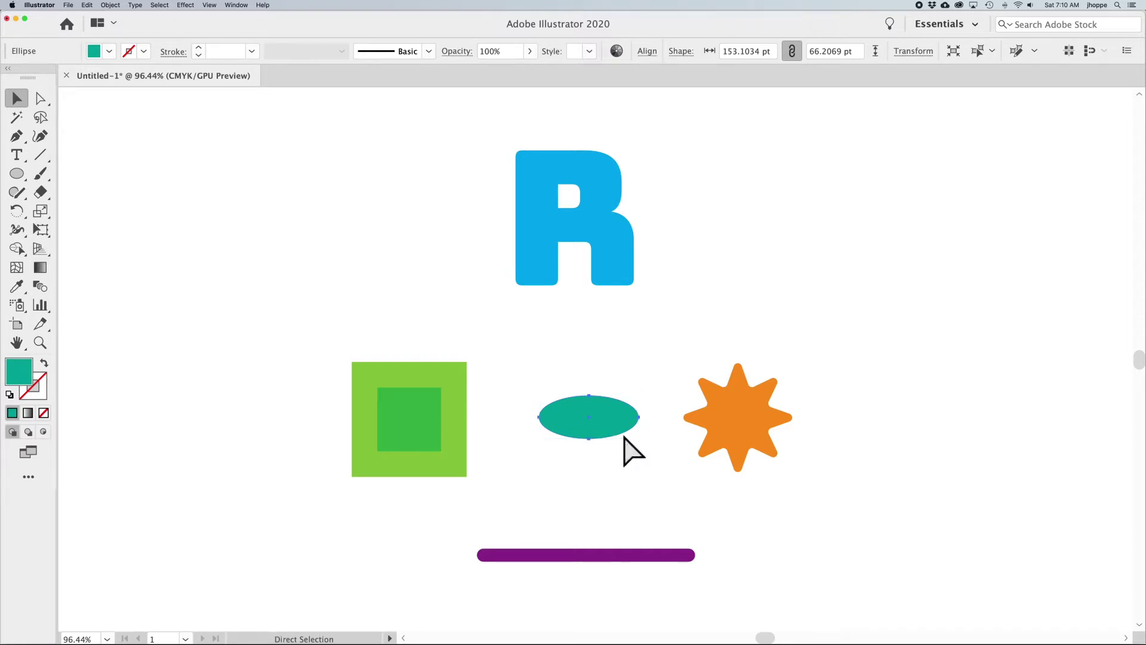
key(v)
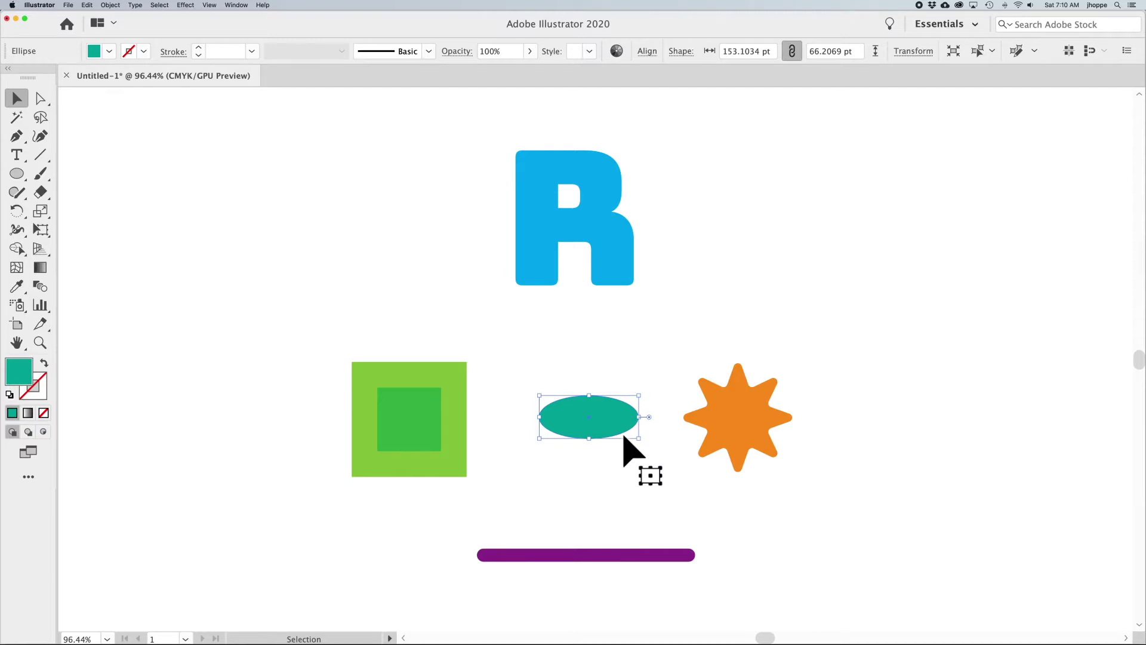
key(a)
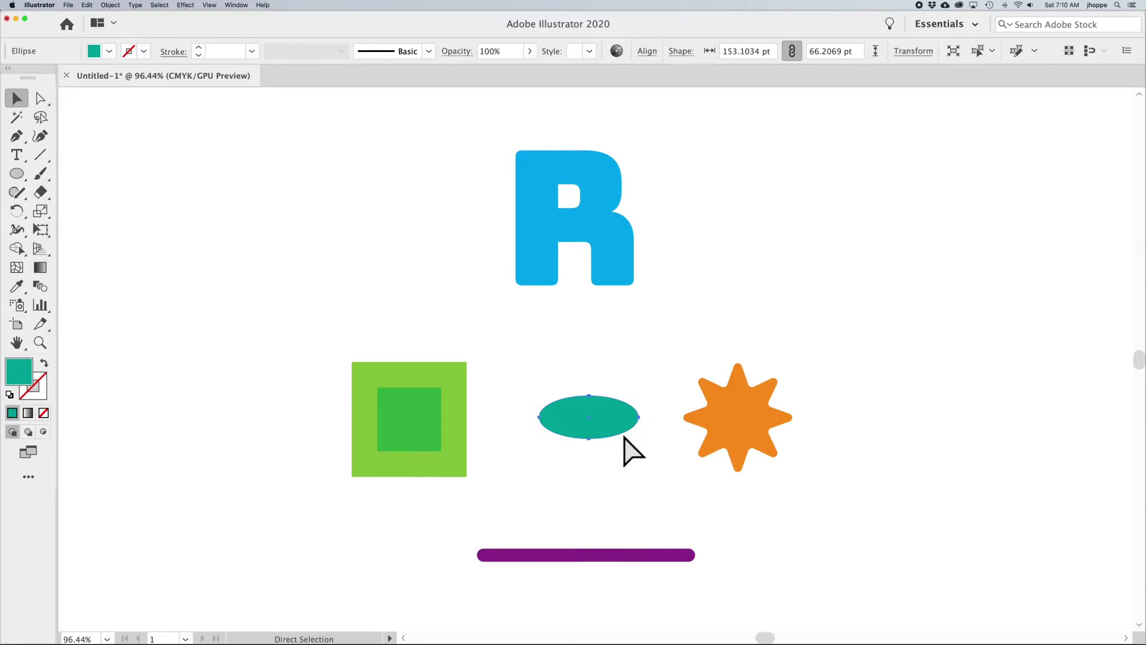
key(v)
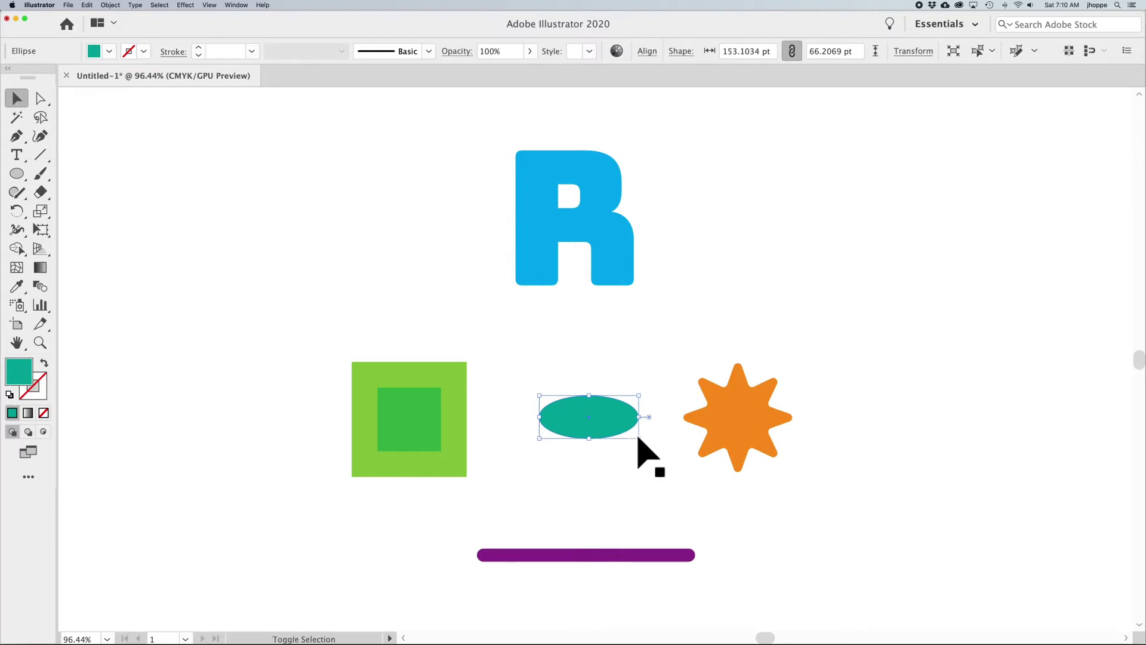
drag(639, 438, 617, 422)
click(110, 52)
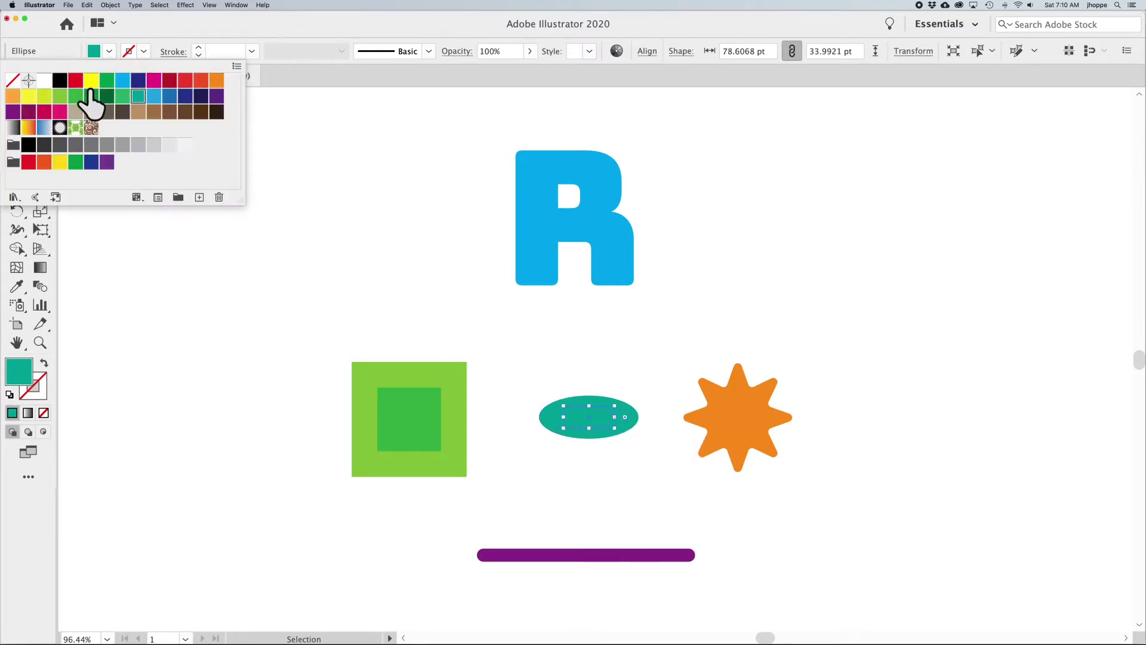
click(122, 97)
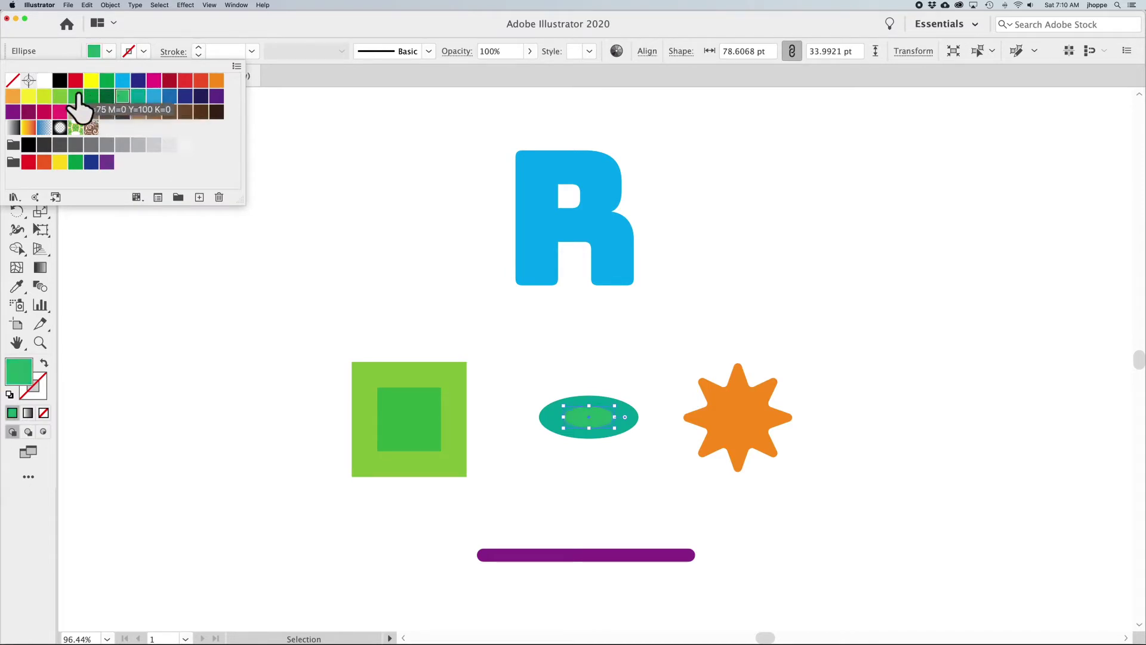
click(28, 97)
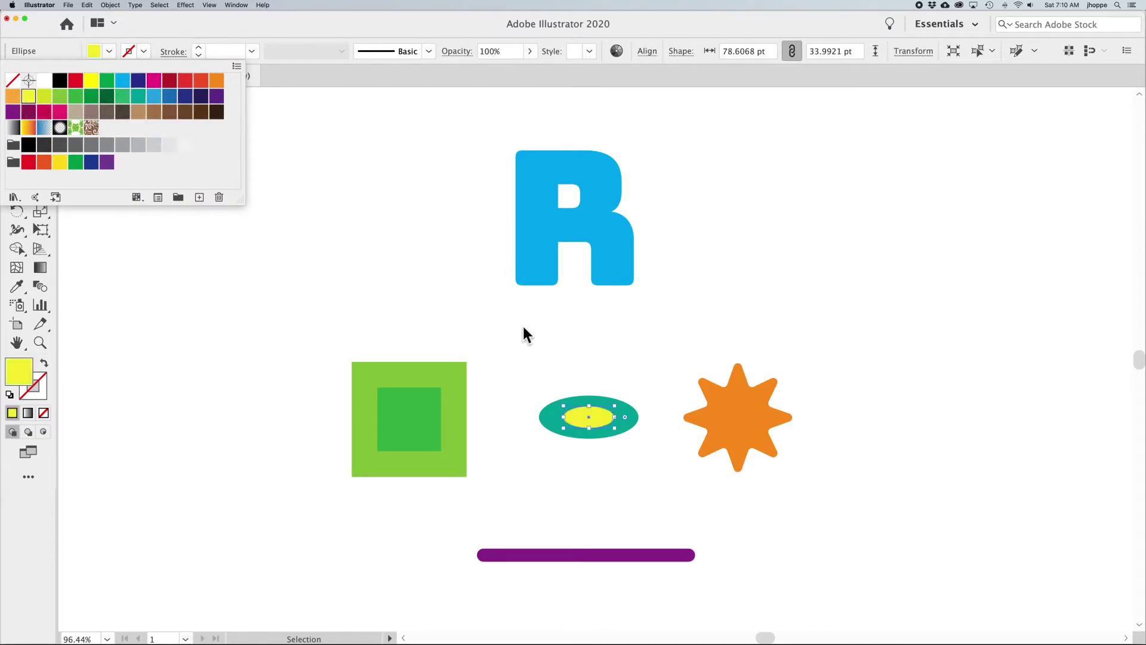
click(621, 478)
click(624, 454)
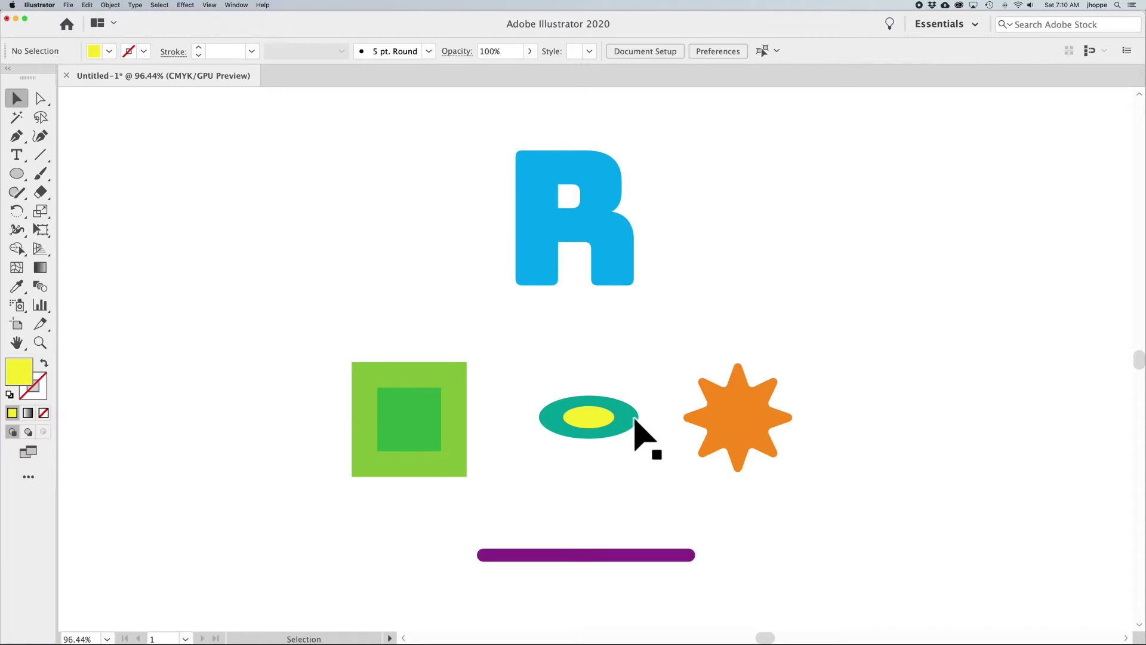
click(594, 418)
drag(614, 417, 623, 420)
click(664, 369)
click(592, 418)
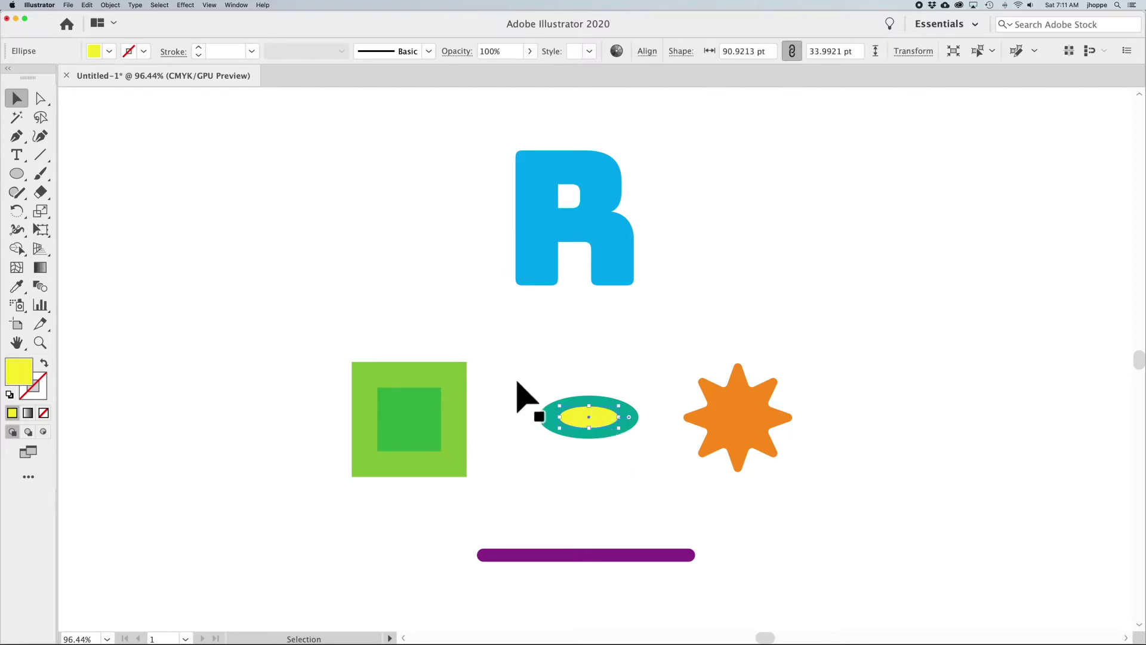
key(Delete)
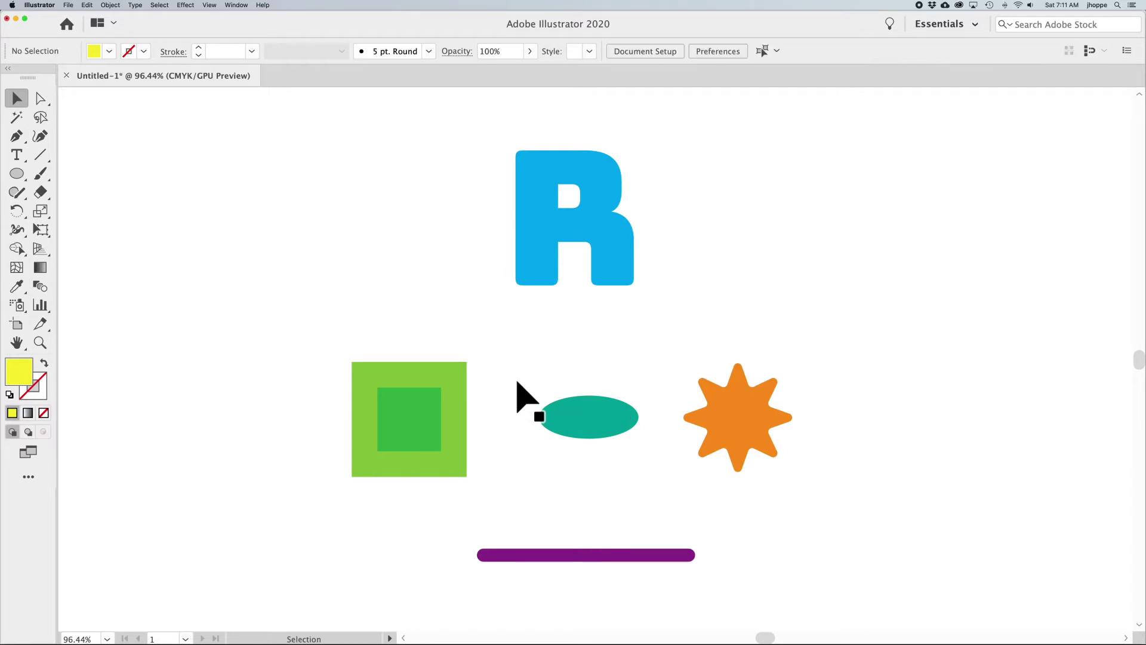
click(758, 425)
Step: Apply a 20 pt Offset Path to the orange star, forming a scalloped outline
drag(779, 427, 721, 416)
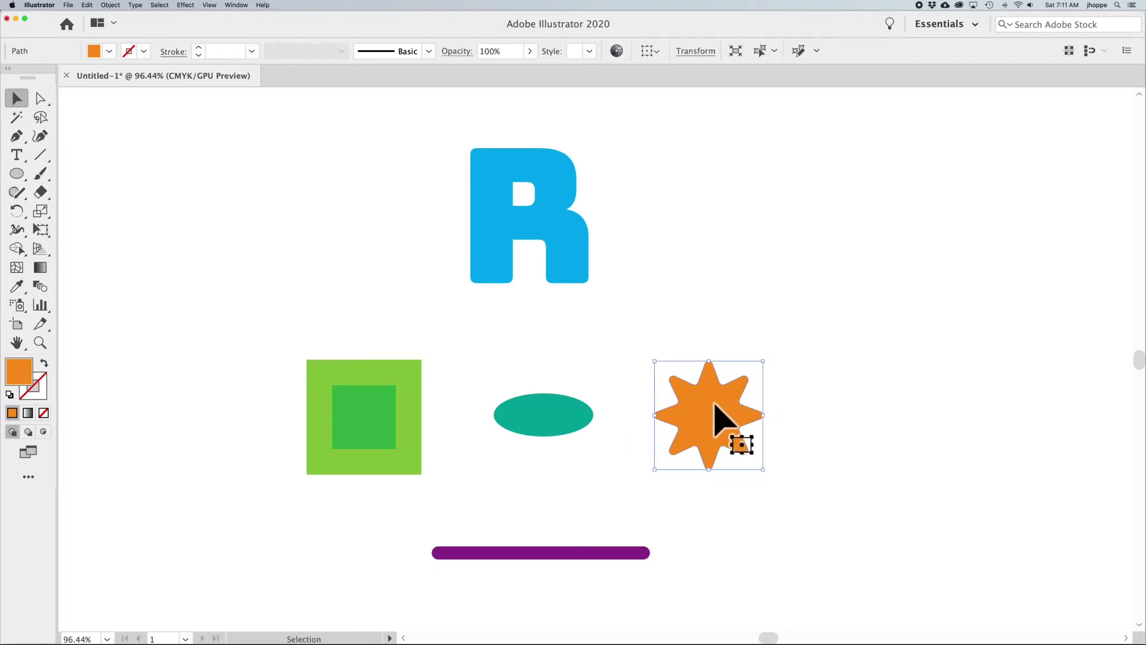
click(111, 5)
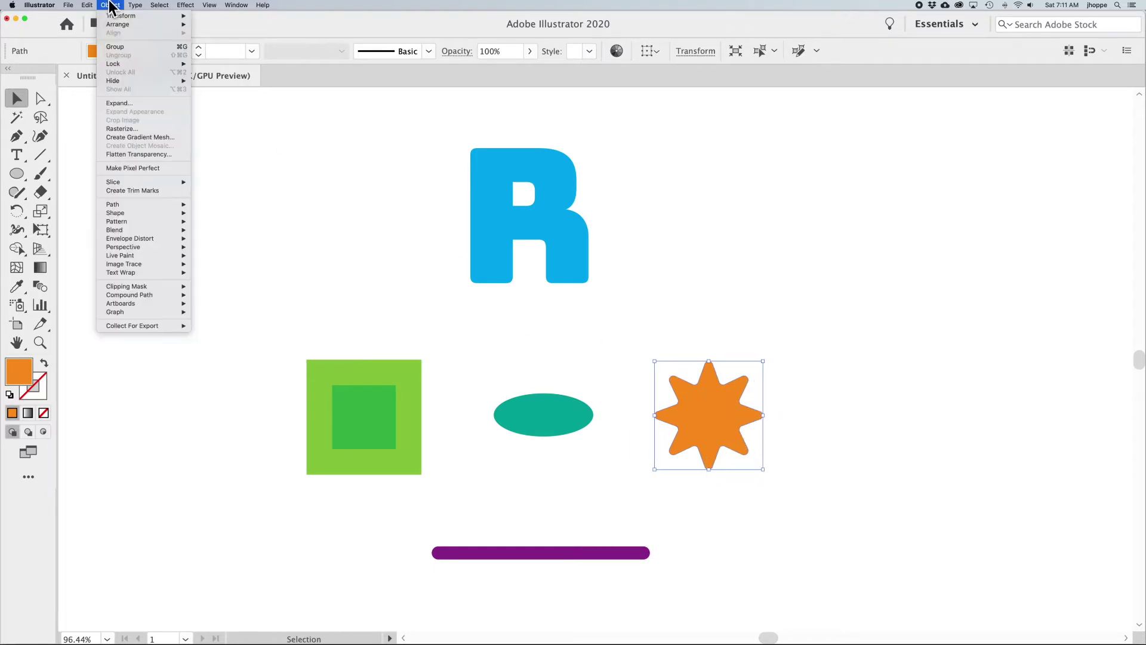
mouse_move(122, 205)
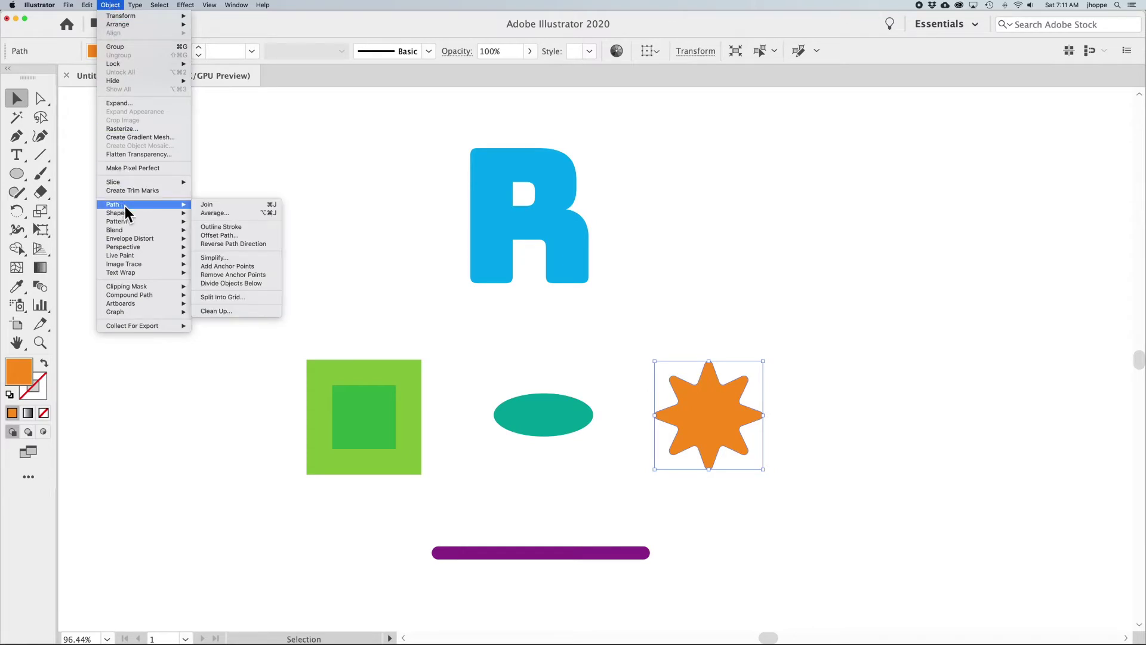
click(220, 235)
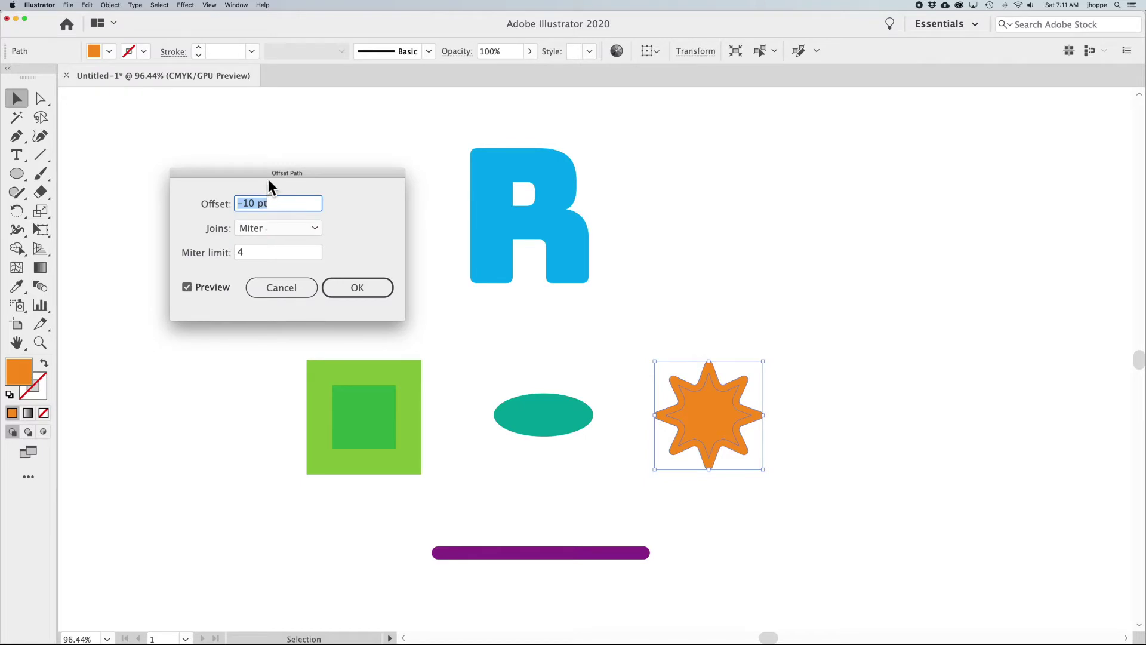
drag(268, 179, 296, 184)
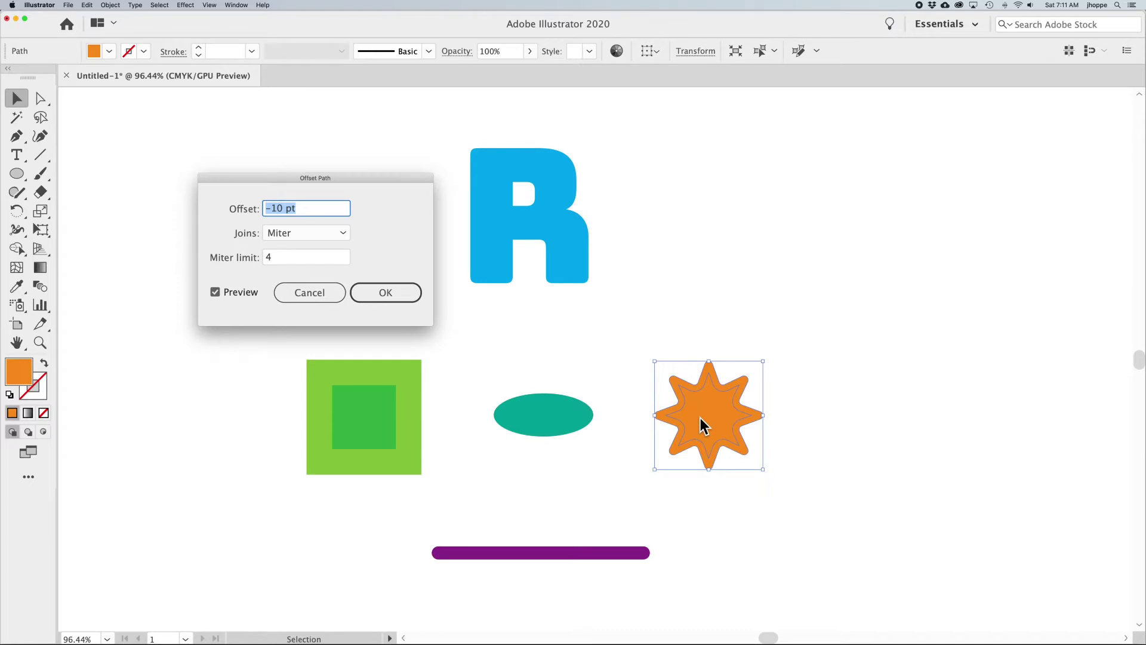
click(301, 207)
triple_click(311, 210)
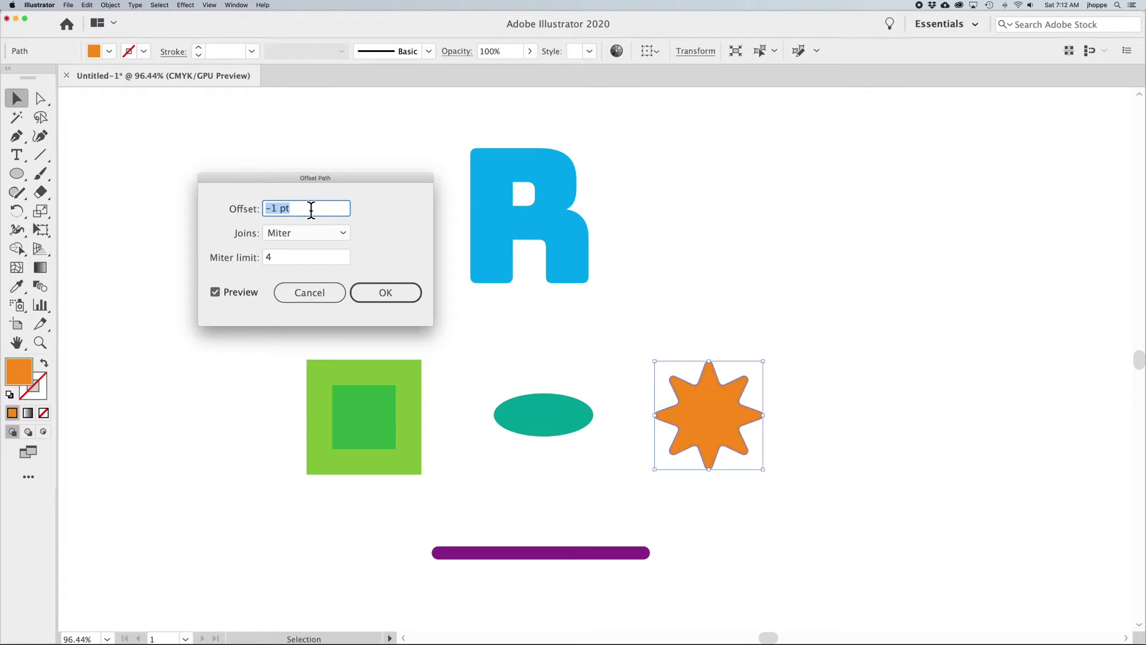
key(Up)
key(Up)
key(Up)
key(Up)
key(Up)
key(Up)
key(Up)
key(Up)
key(Up)
key(Up)
key(Up)
key(Up)
key(Up)
key(Up)
key(Up)
key(Up)
key(Up)
key(Up)
key(Up)
key(Up)
key(Up)
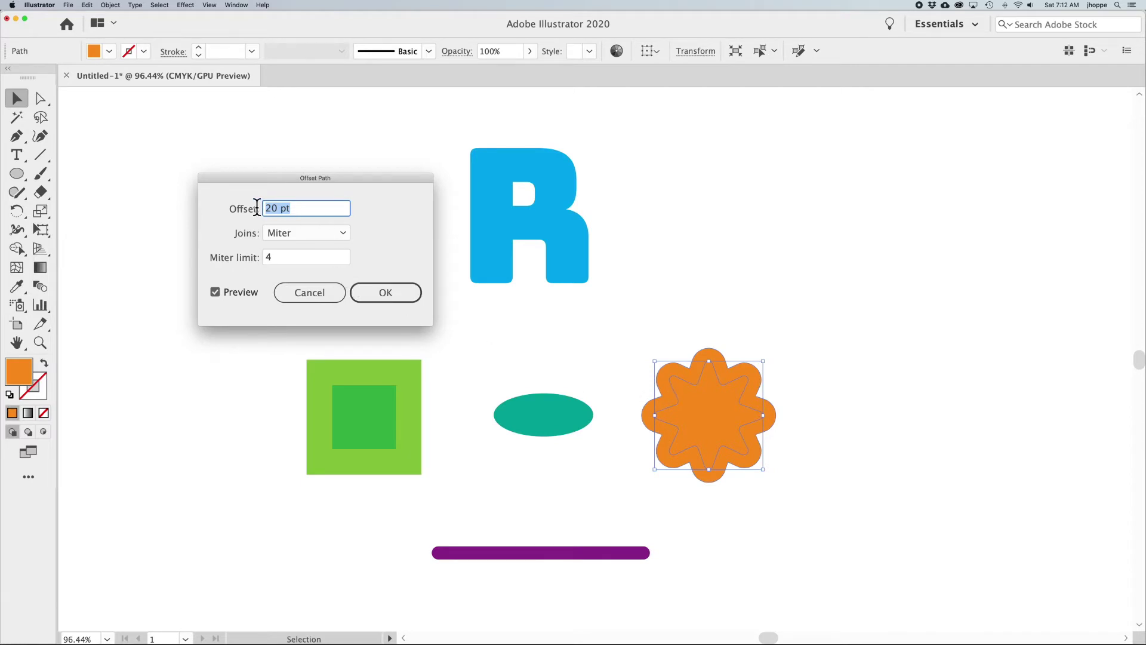
click(392, 291)
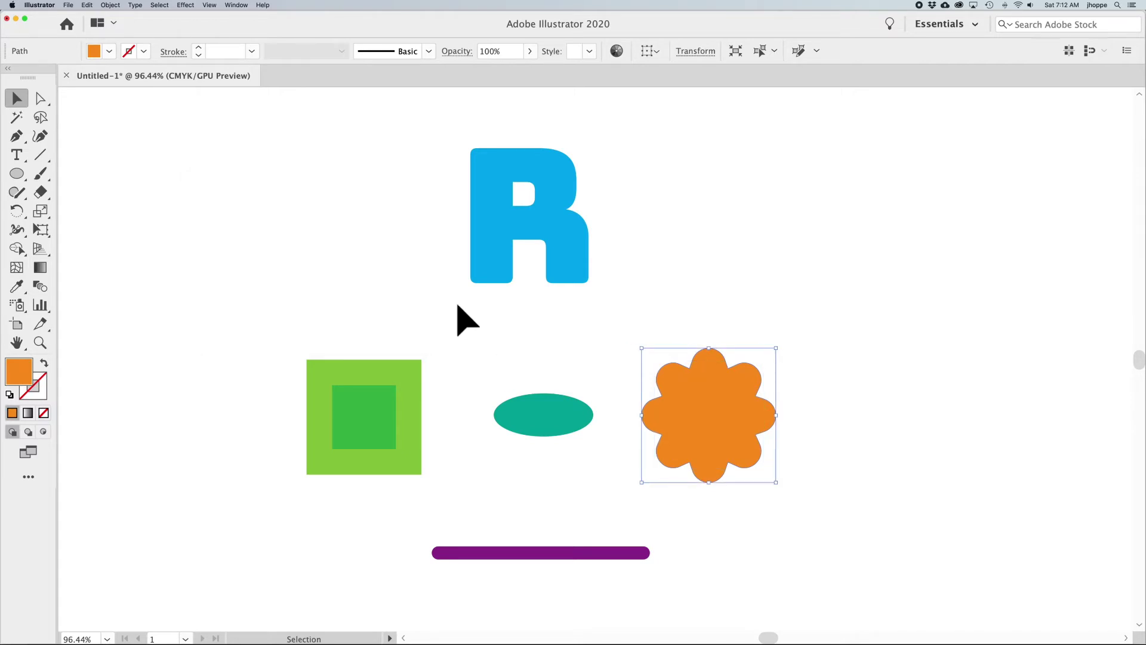
Step: Fill the offset outline red and select the inner orange star
click(110, 50)
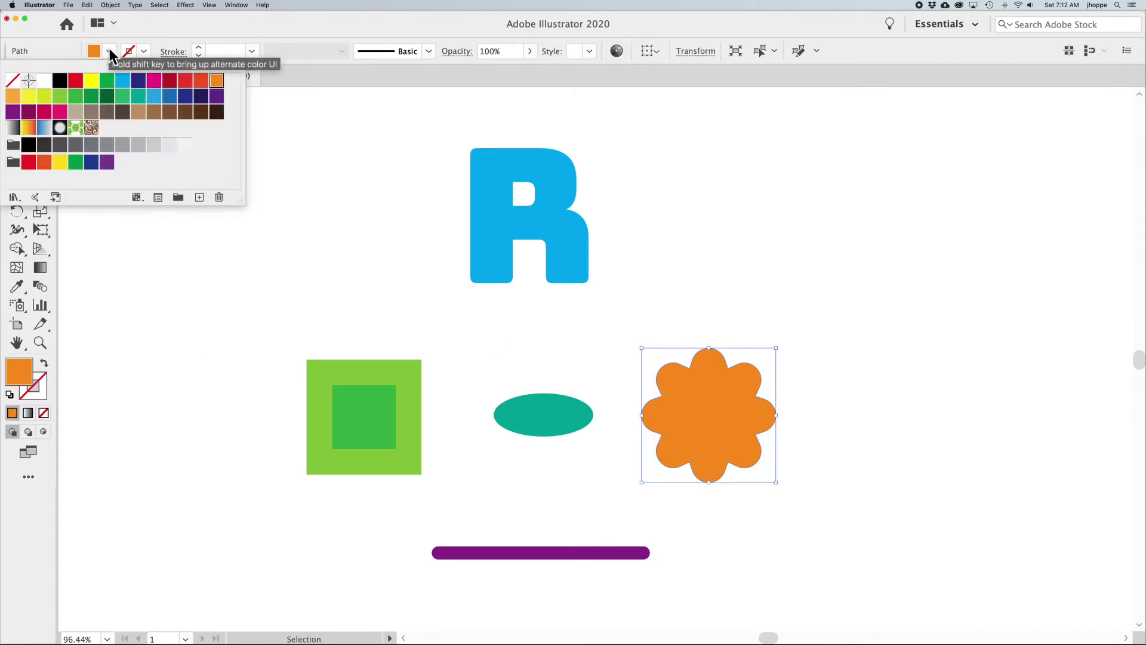
click(201, 81)
key(Escape)
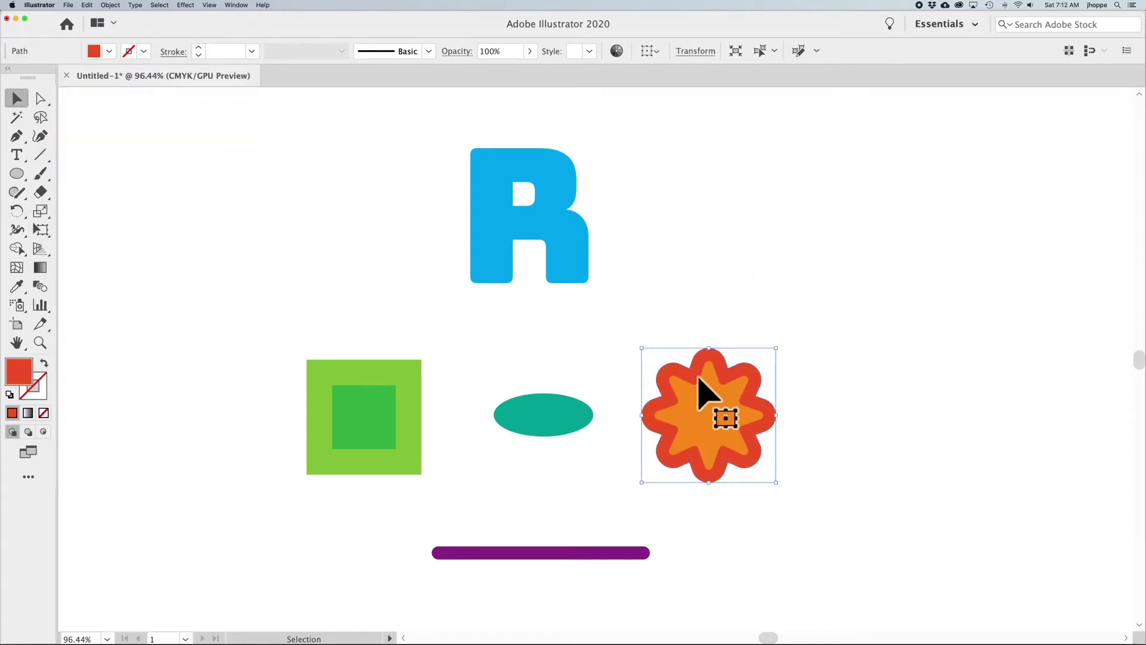
click(694, 392)
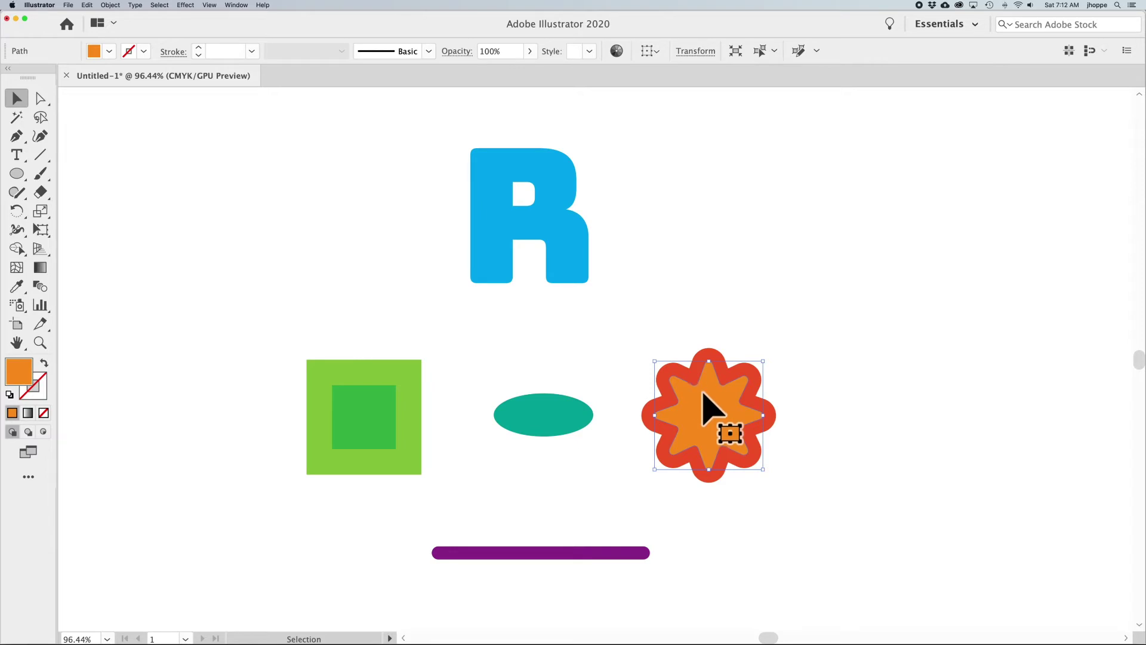
click(111, 5)
Step: Add a -13 pt Offset Path inset inside the orange star
mouse_move(134, 203)
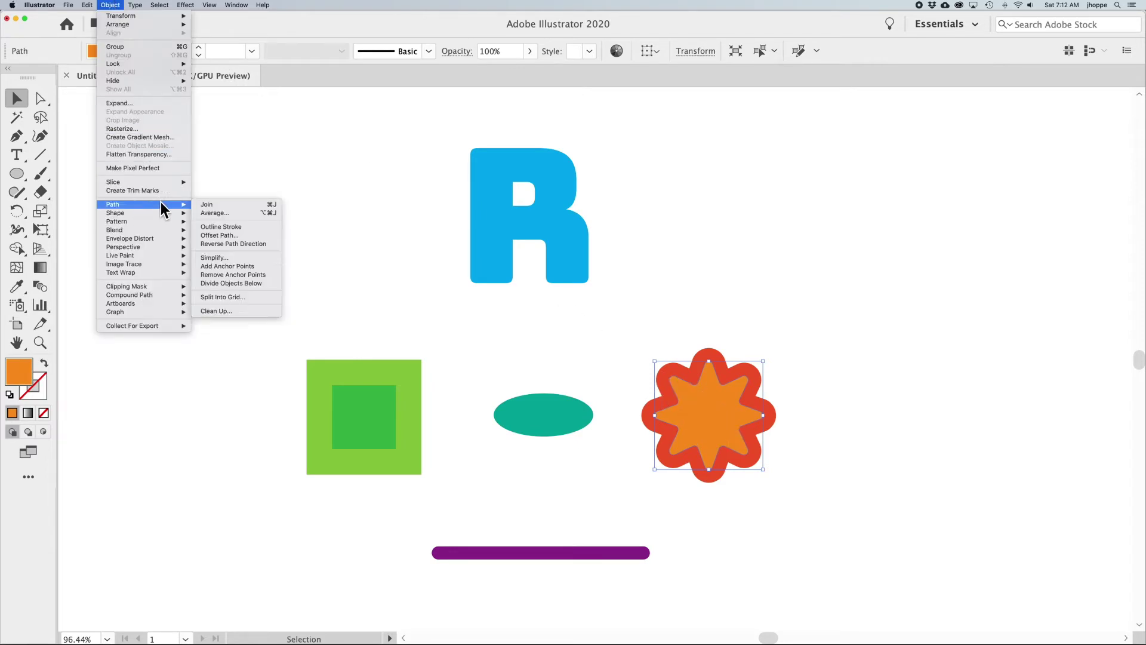
click(236, 234)
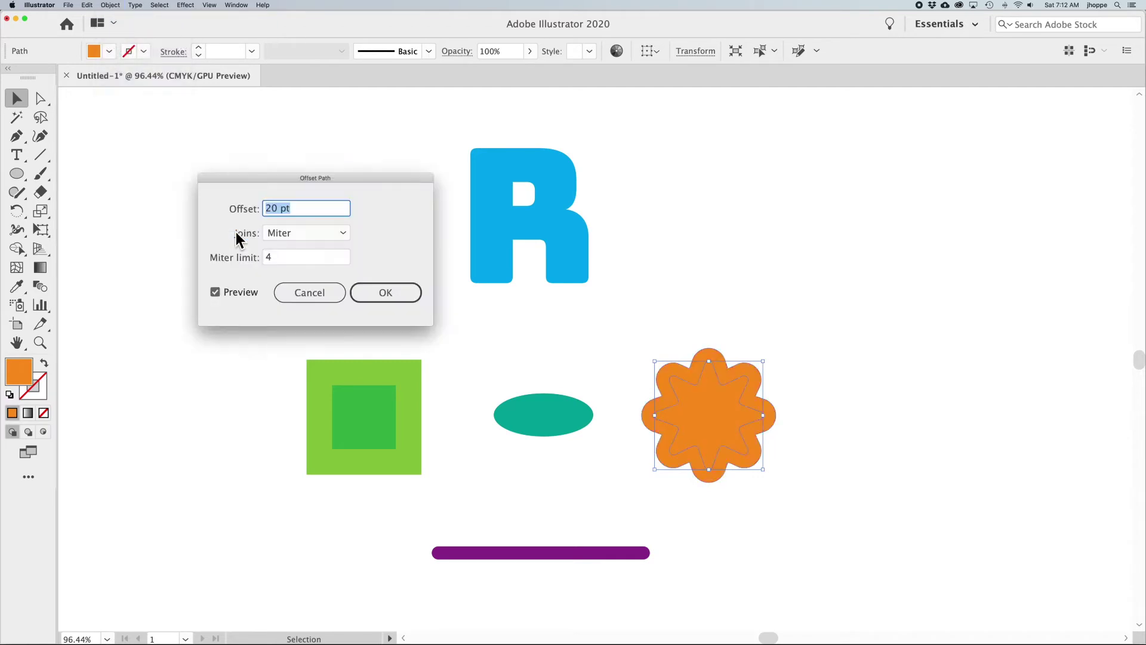
click(304, 208)
triple_click(304, 208)
text(1)
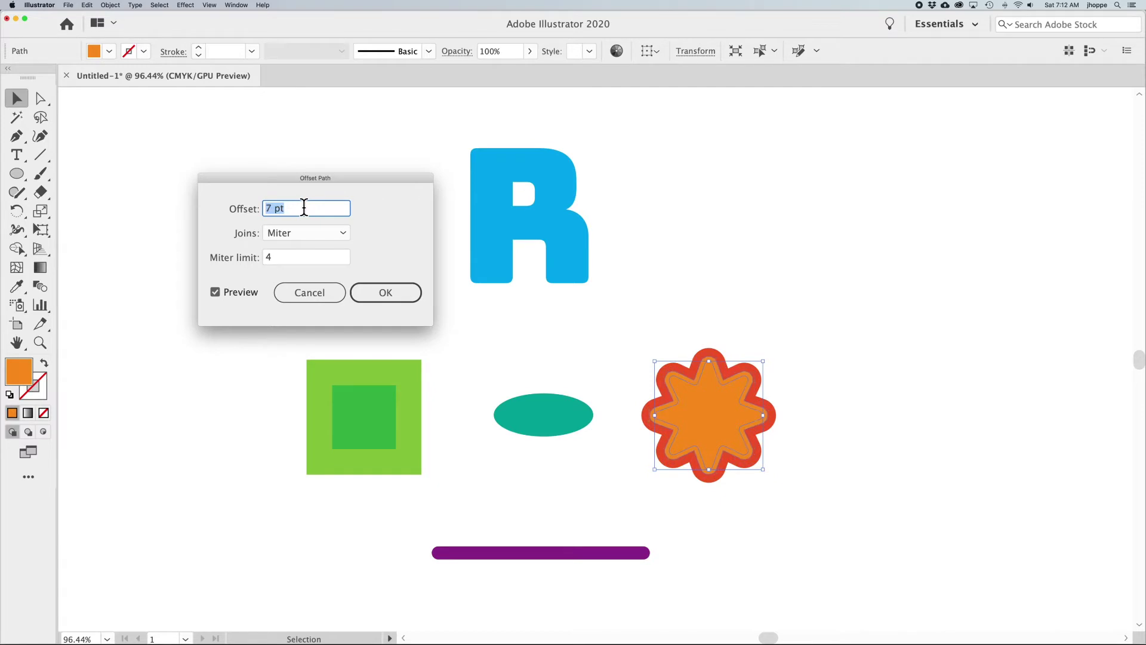
text(-2)
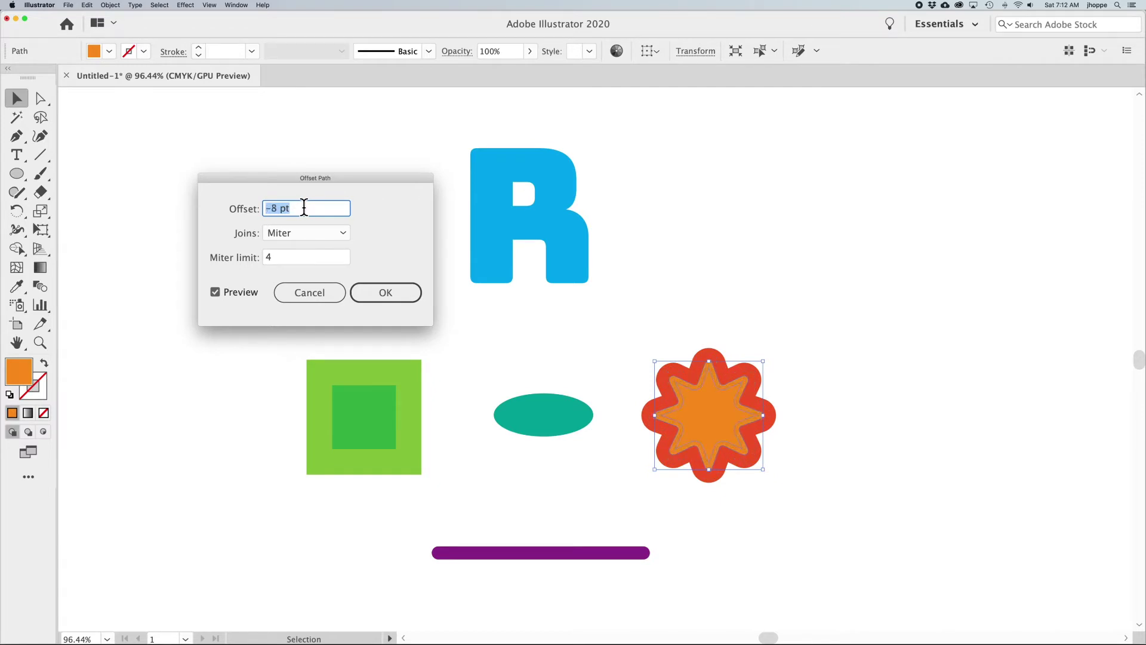
key(Down)
key(Down)
key(Down)
key(Down)
key(Up)
key(Up)
key(Up)
key(Up)
key(Up)
key(Down)
key(Down)
key(Down)
key(Down)
key(Up)
key(Up)
key(Up)
key(Up)
key(Down)
click(397, 295)
Step: Fill the inset star light orange
click(108, 51)
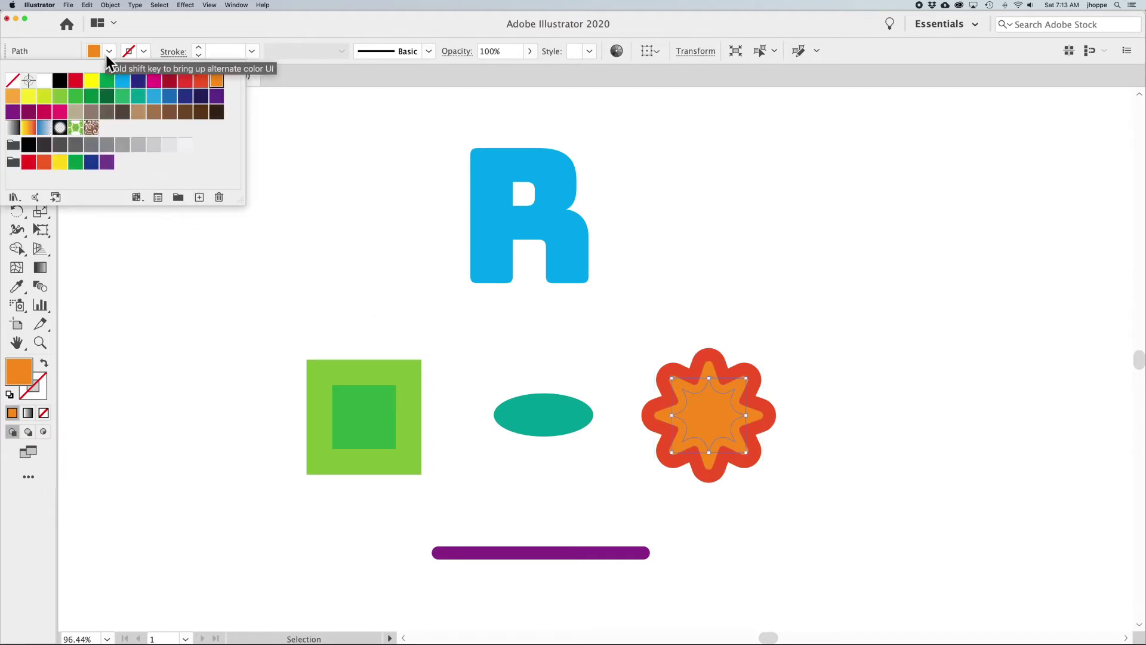
click(12, 96)
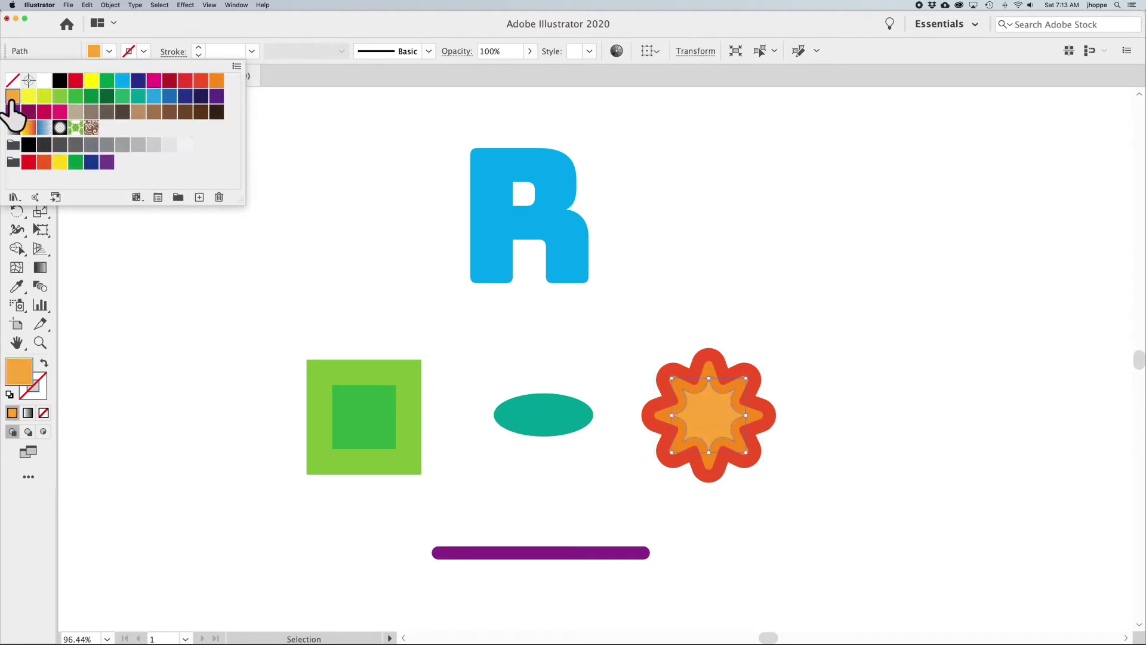
click(414, 304)
Step: Alt-drag a copy of the orange star to the right of the flower
click(785, 355)
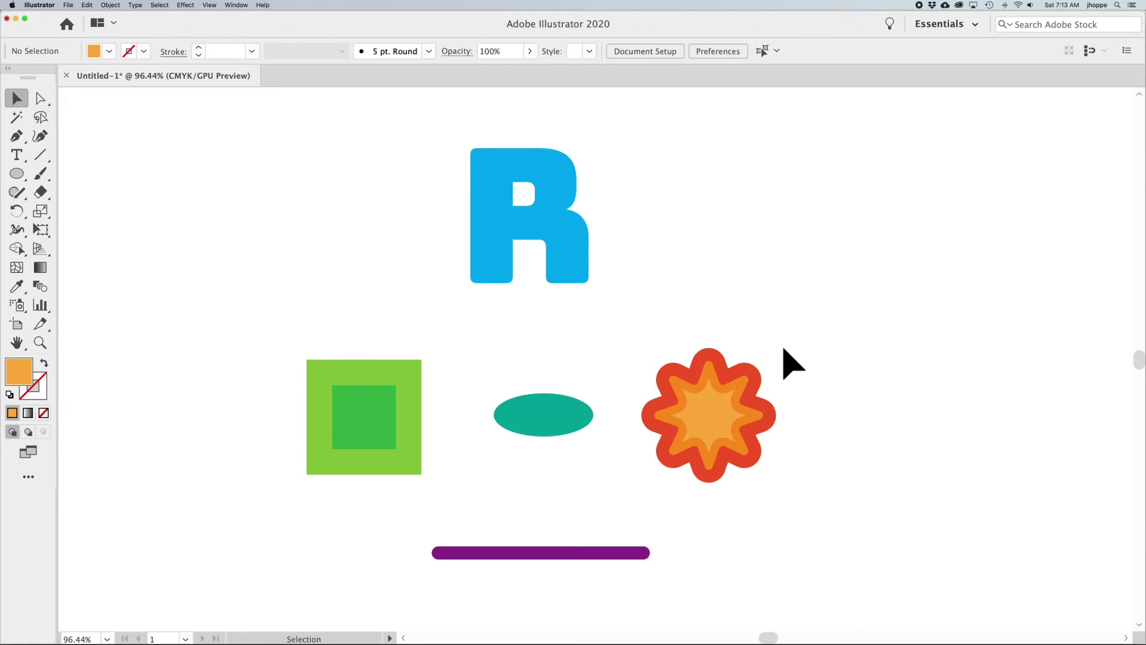
click(710, 371)
drag(710, 370, 898, 368)
Step: Enlarge the copied star about its centre and fill it red
key(super)
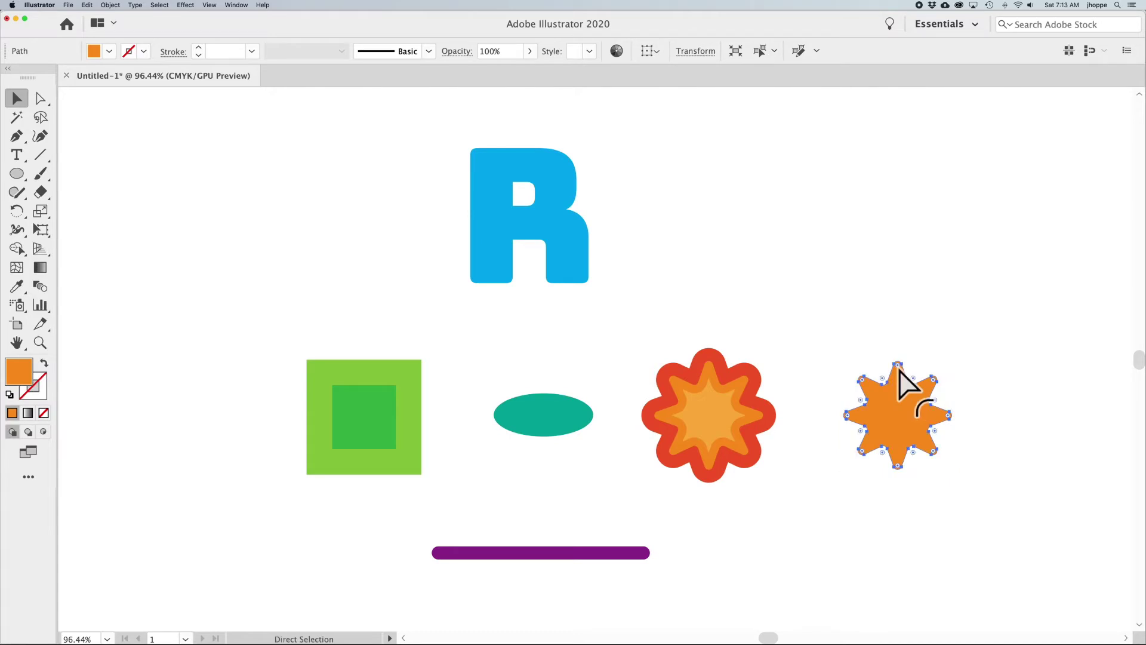
key(super)
drag(845, 360, 825, 342)
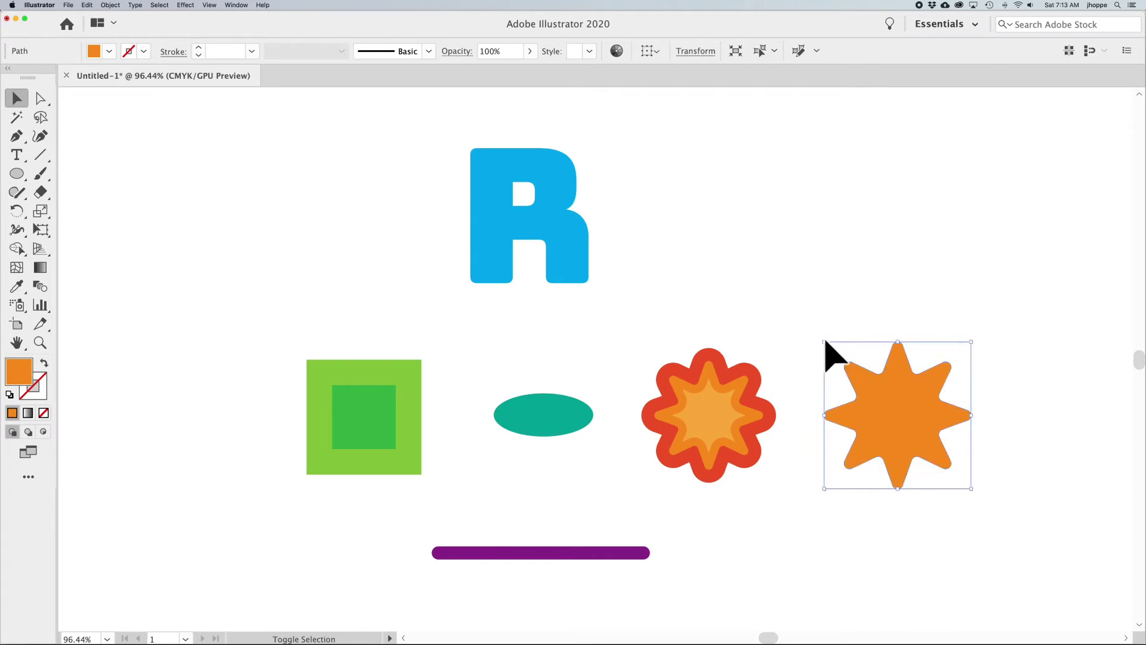
click(109, 50)
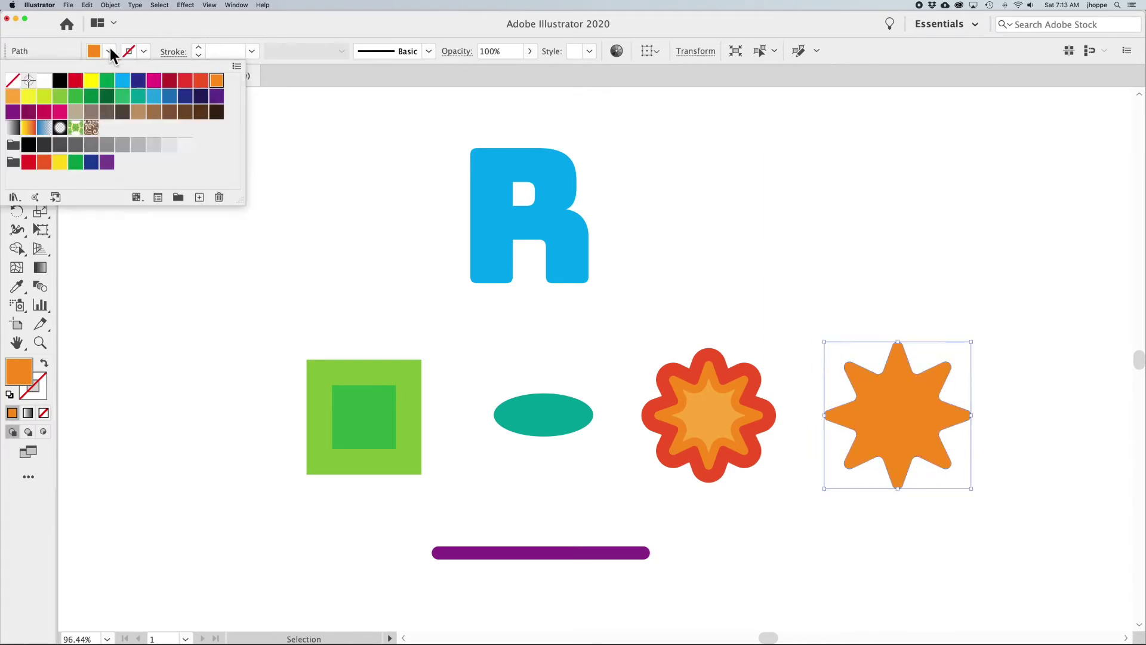
click(201, 81)
click(878, 381)
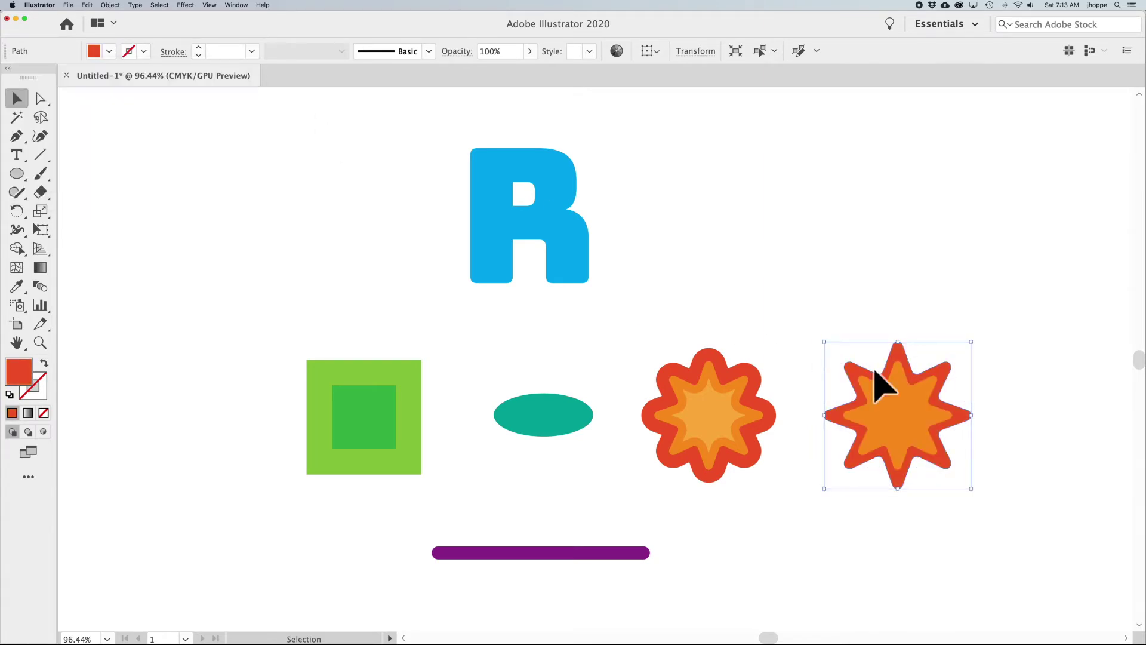
Step: Shrink a smaller inner star copy and fill it light orange
click(921, 448)
key(a)
key(super)
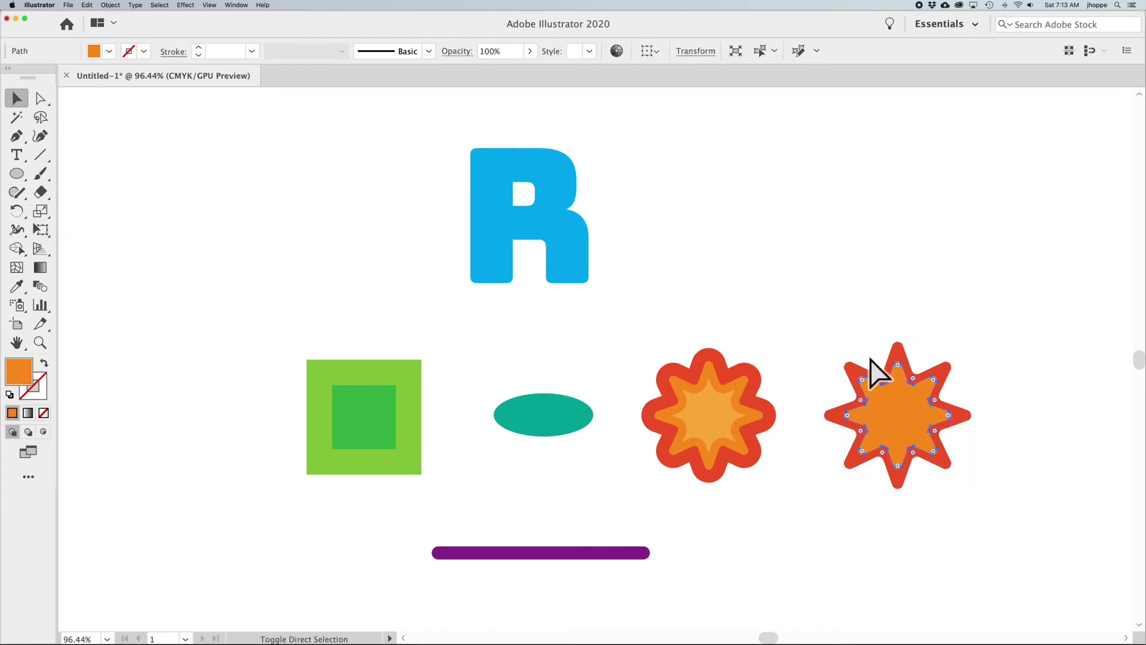
key(v)
key(super)
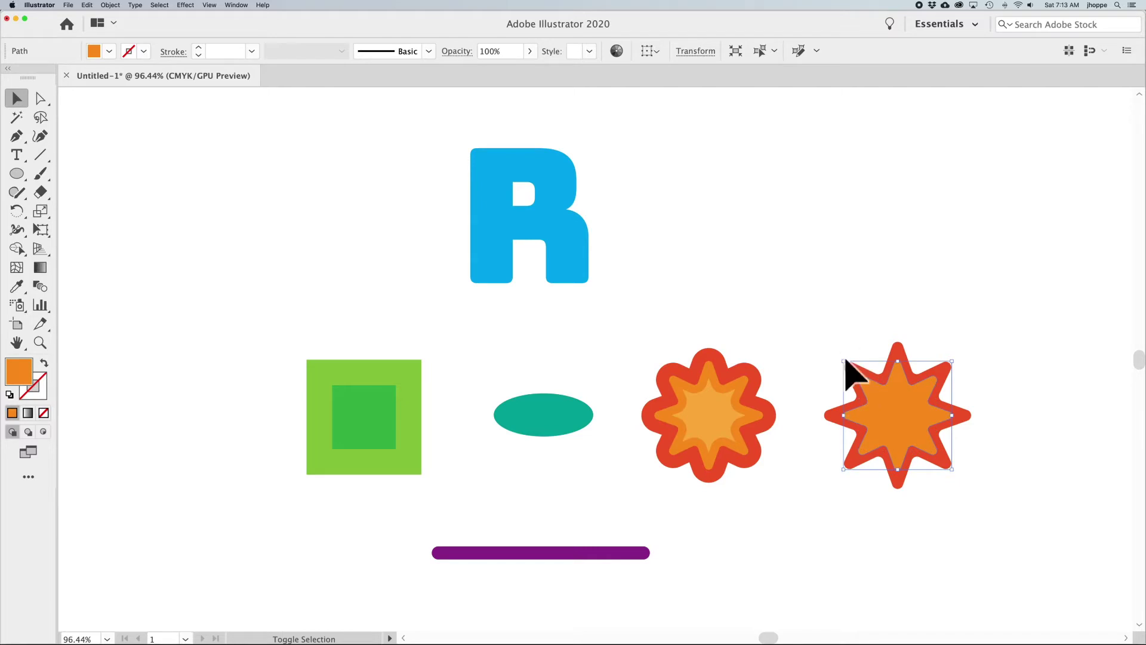
drag(847, 363, 863, 376)
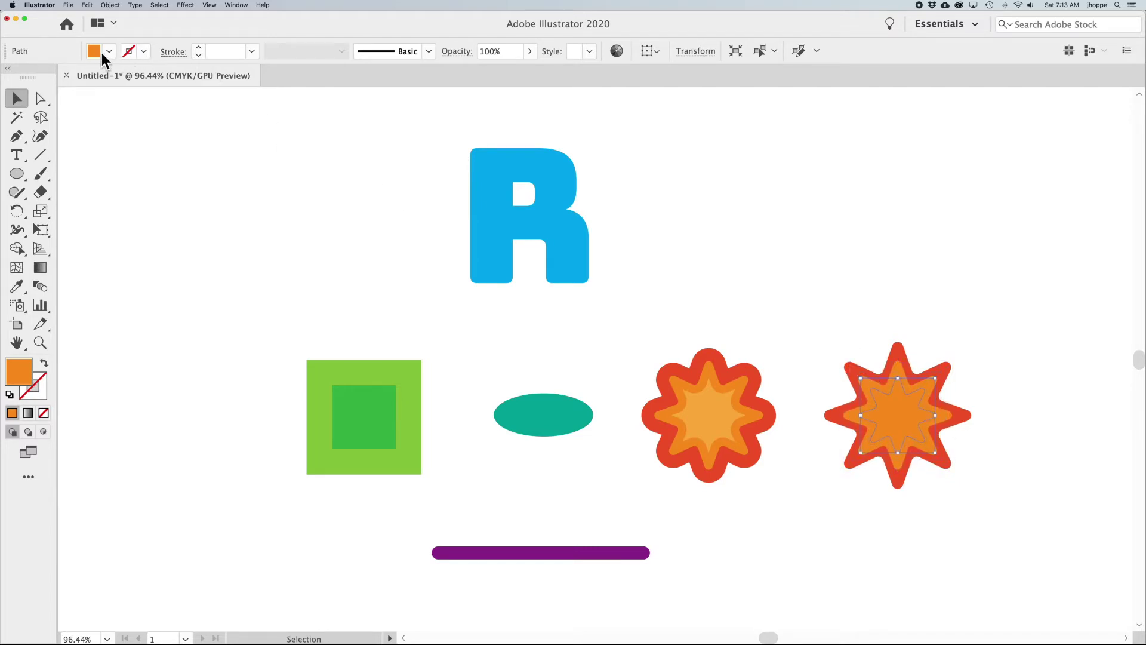
click(105, 51)
click(12, 96)
click(382, 218)
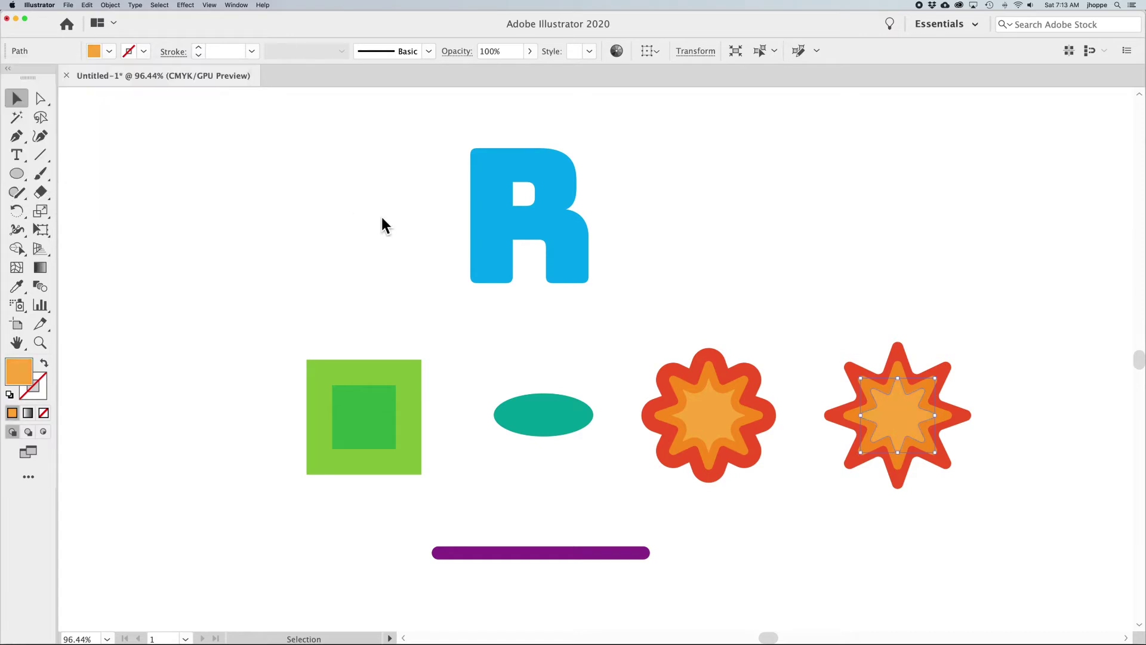
drag(818, 310, 985, 504)
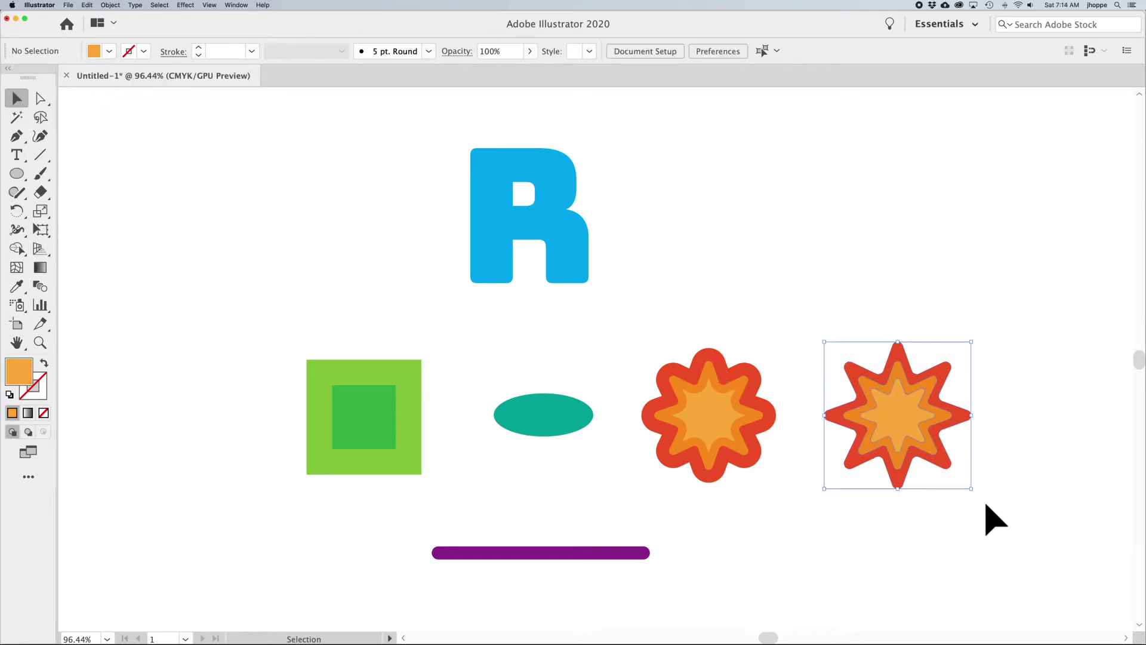
click(986, 505)
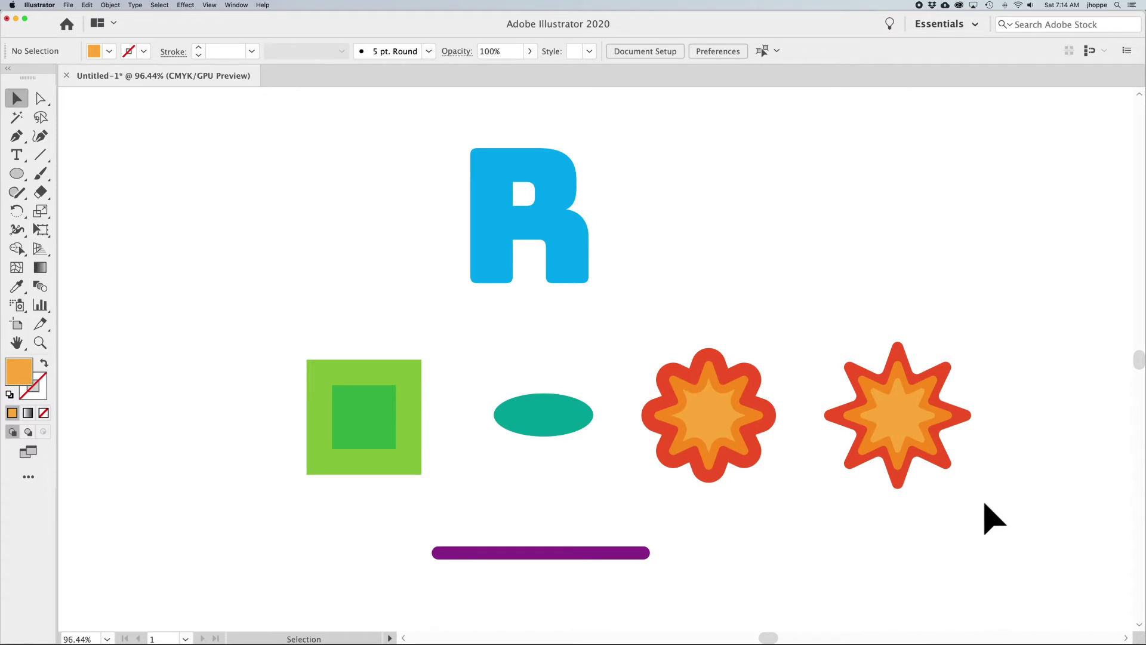
Step: Inspect the flower and spiky star groups, then marquee-select the purple line
click(702, 435)
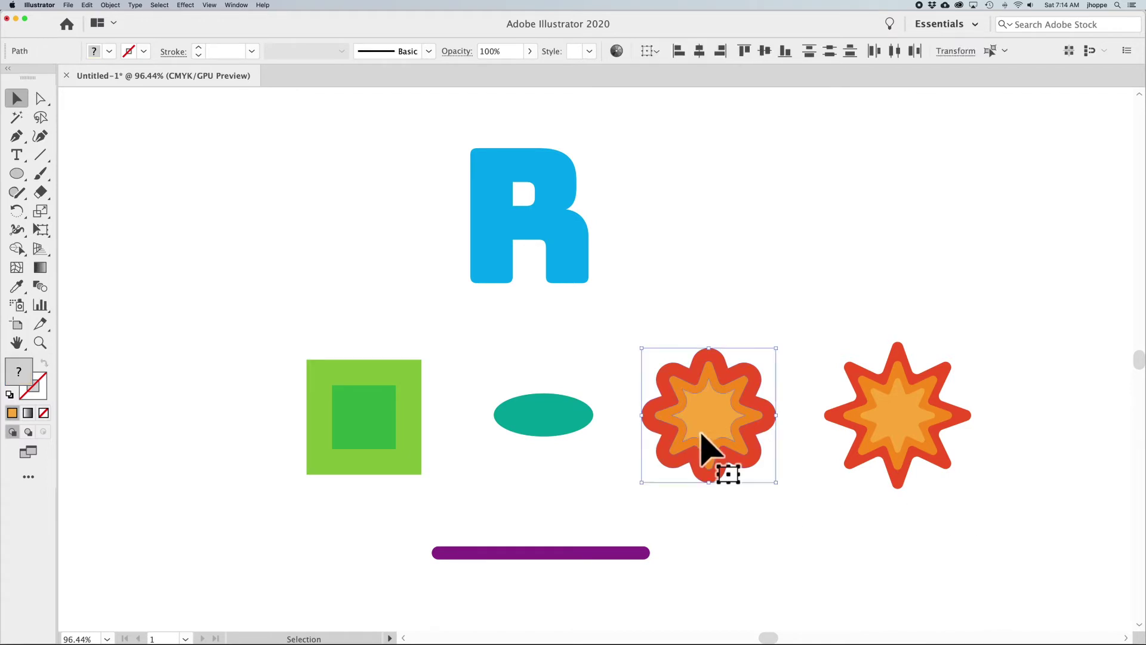
click(788, 503)
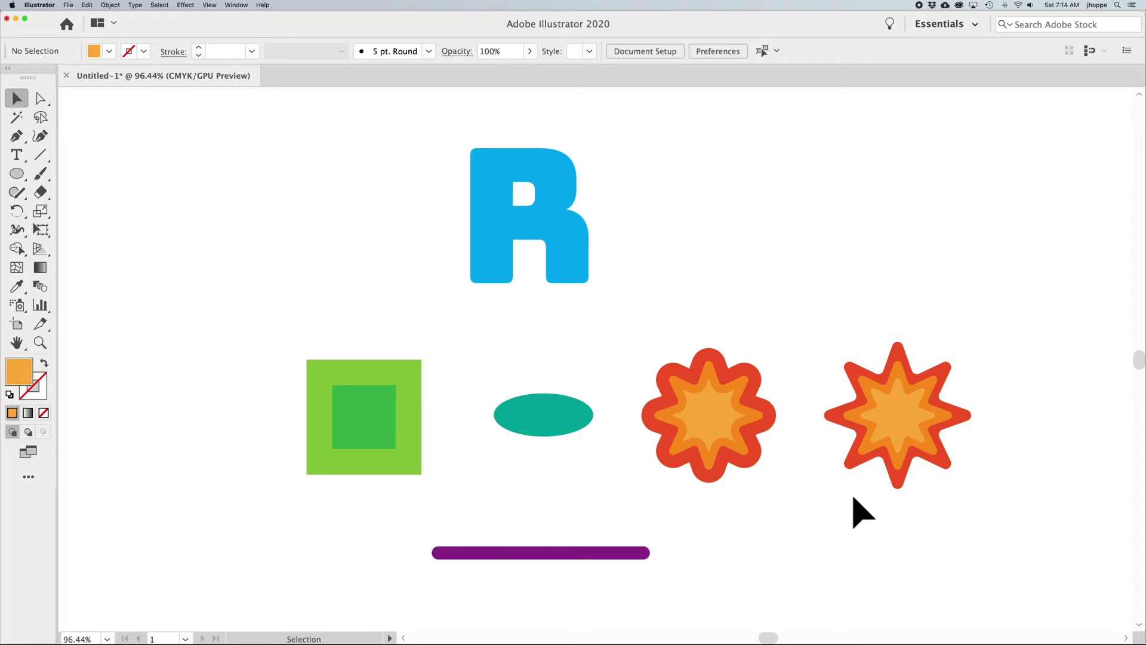
click(910, 432)
click(1013, 477)
drag(820, 495, 719, 433)
click(787, 531)
drag(567, 519, 602, 597)
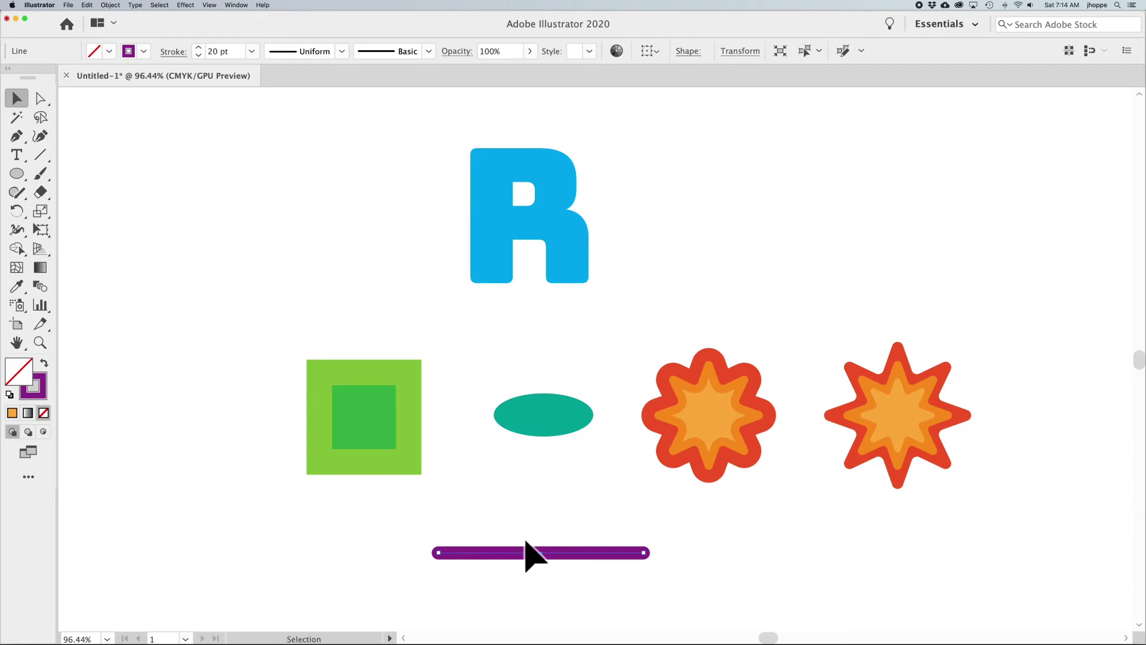
Step: Outline the purple line's stroke and add a 40 pt Offset Path with round joins
click(110, 6)
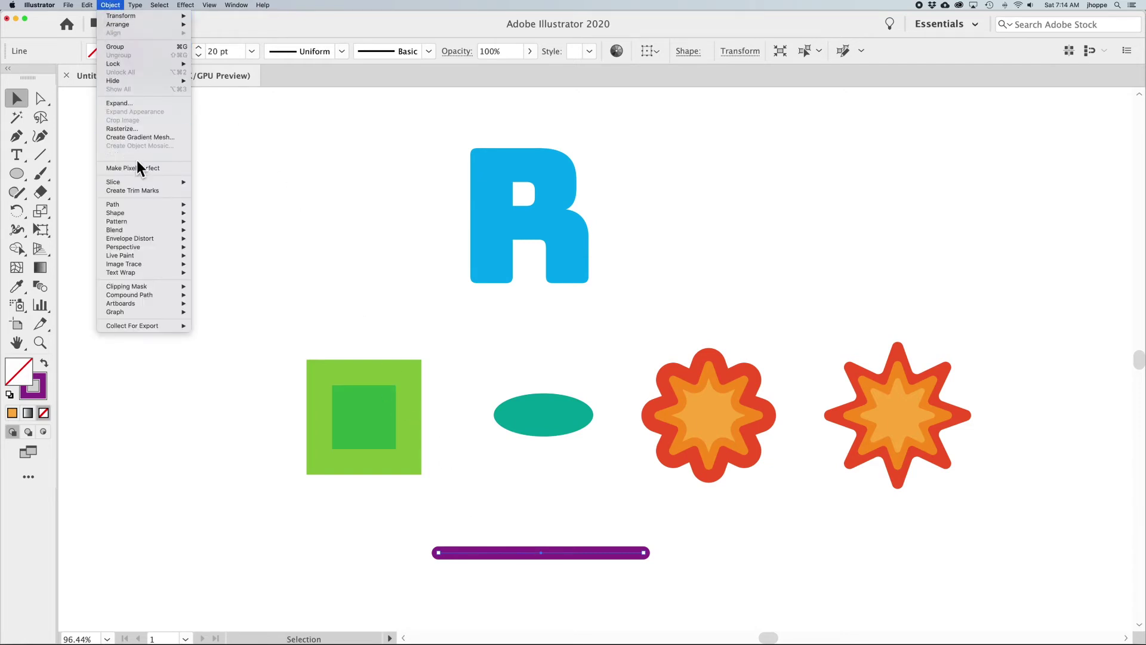
mouse_move(140, 201)
click(225, 235)
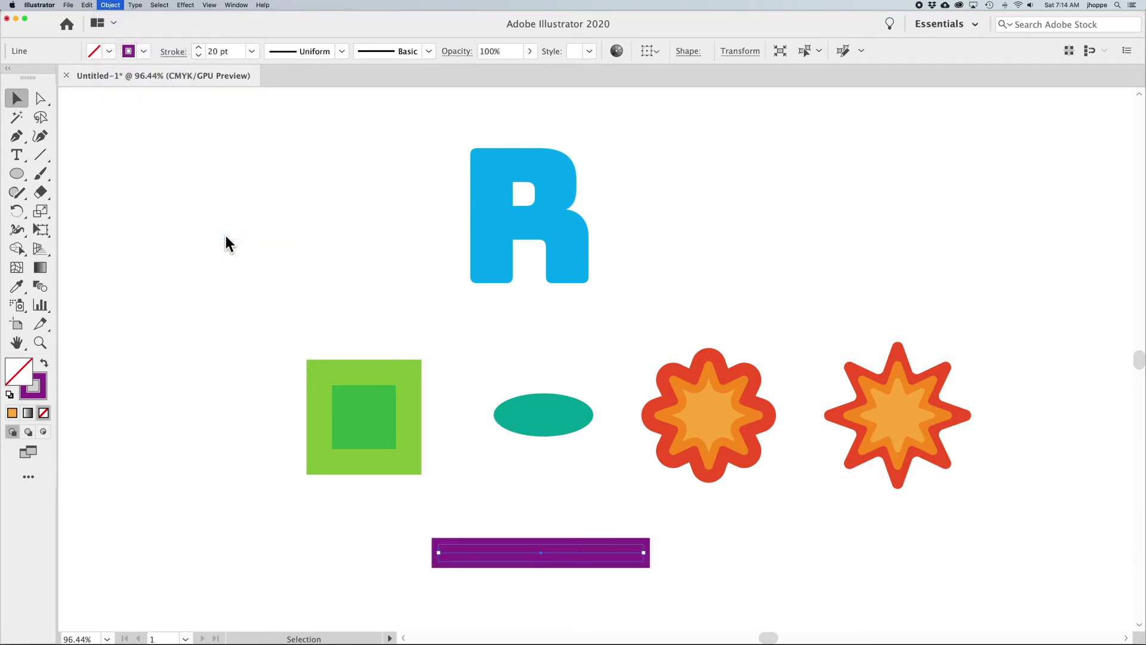
click(316, 209)
key(shift+Up)
key(shift+Up)
key(shift+Up)
key(shift+Up)
key(shift+Up)
key(shift+Up)
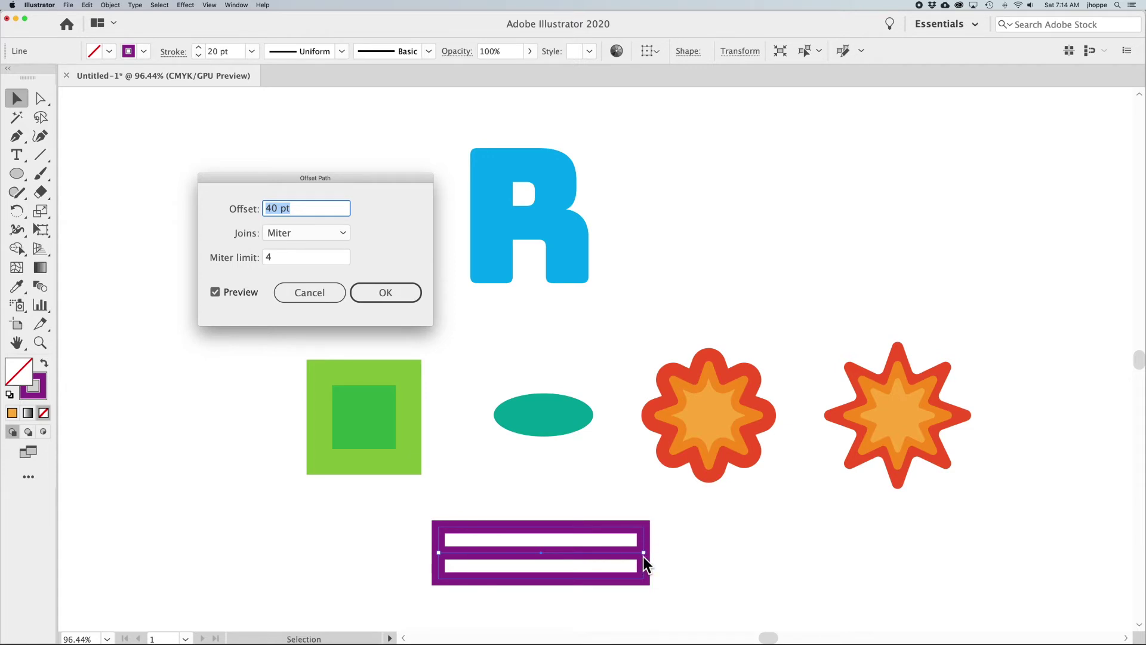
click(311, 232)
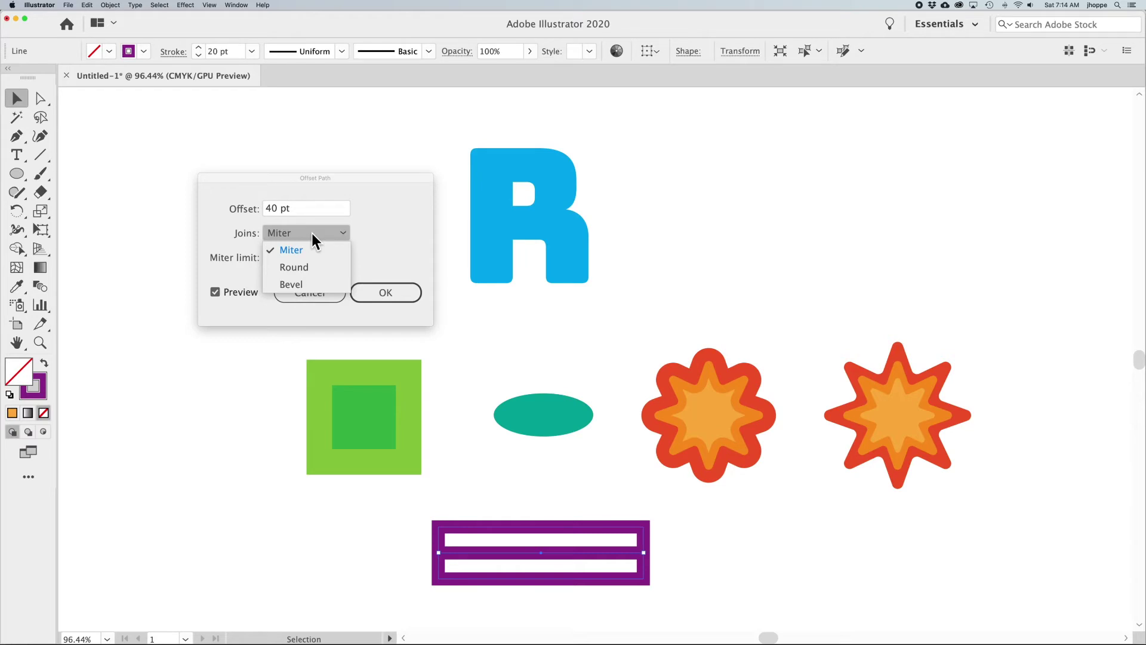
click(312, 267)
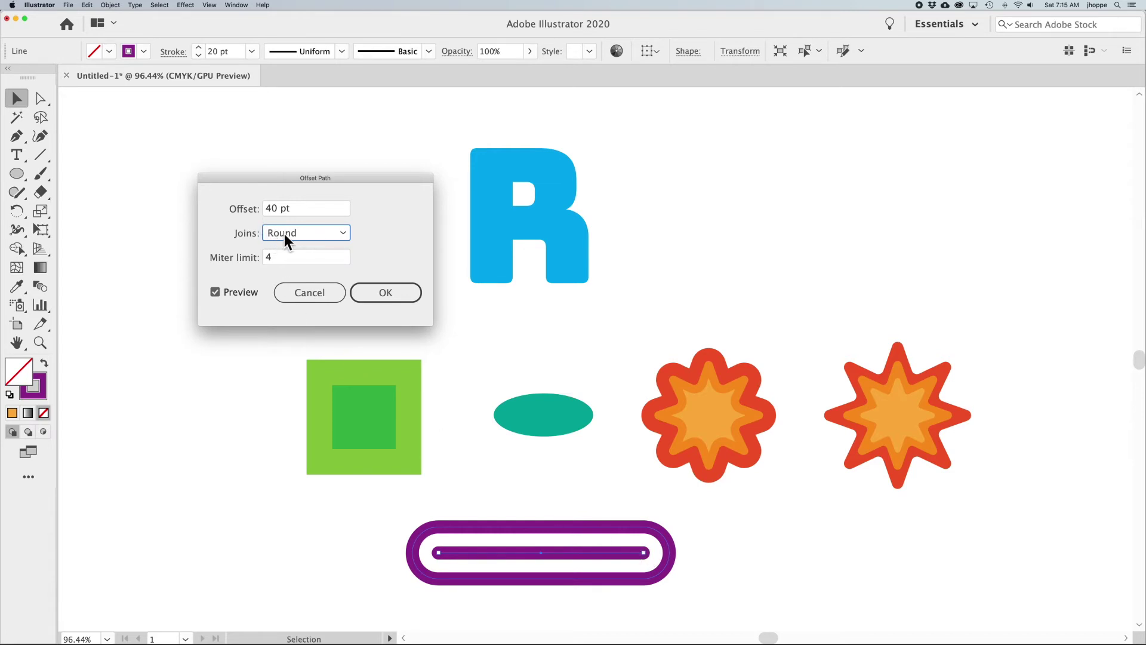
click(394, 296)
click(591, 529)
click(630, 575)
Step: Move the purple shapes slightly down-right and reselect the purple pill
scroll(630, 575, down, 5)
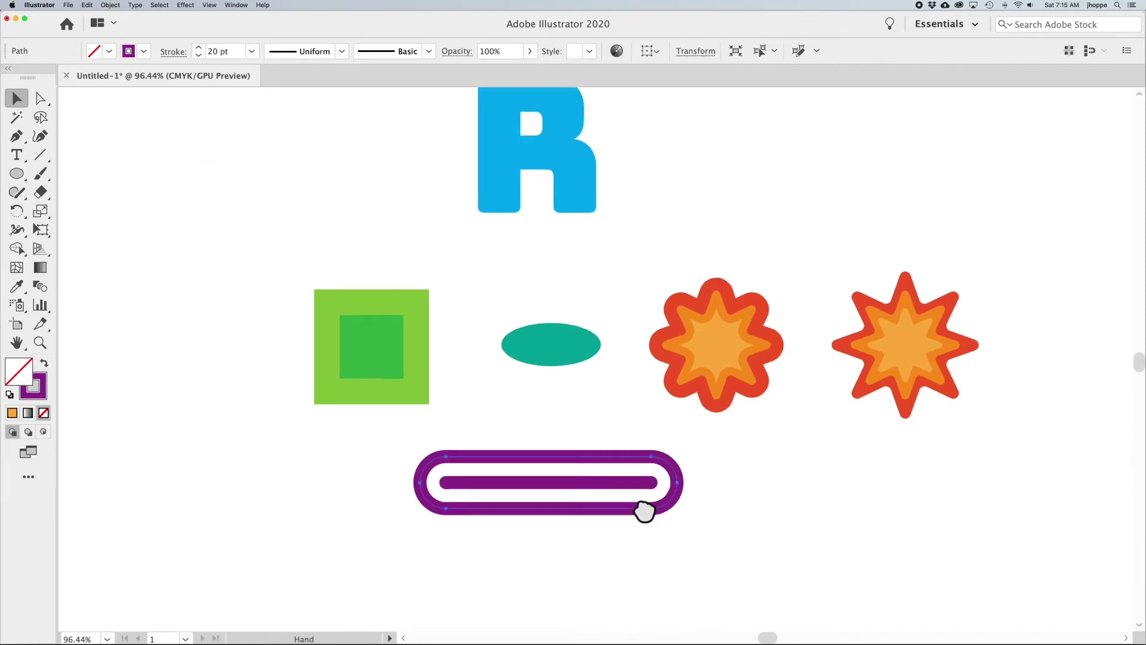
drag(520, 383, 570, 532)
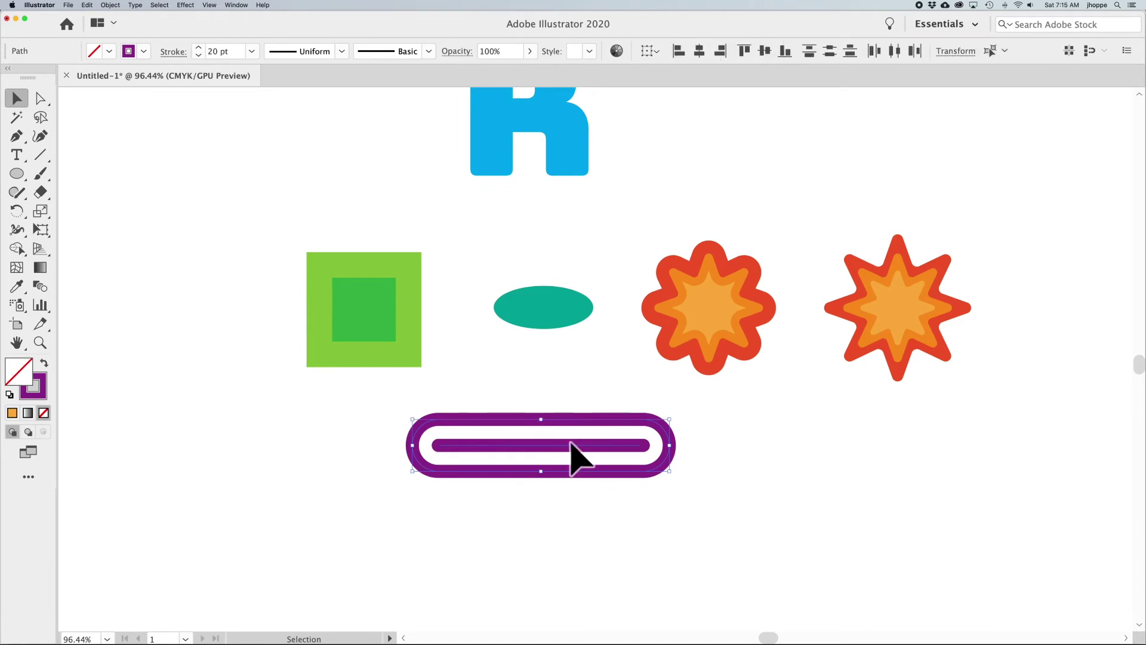
mouse_move(578, 460)
mouse_down()
mouse_move(588, 493)
mouse_move(584, 479)
mouse_up()
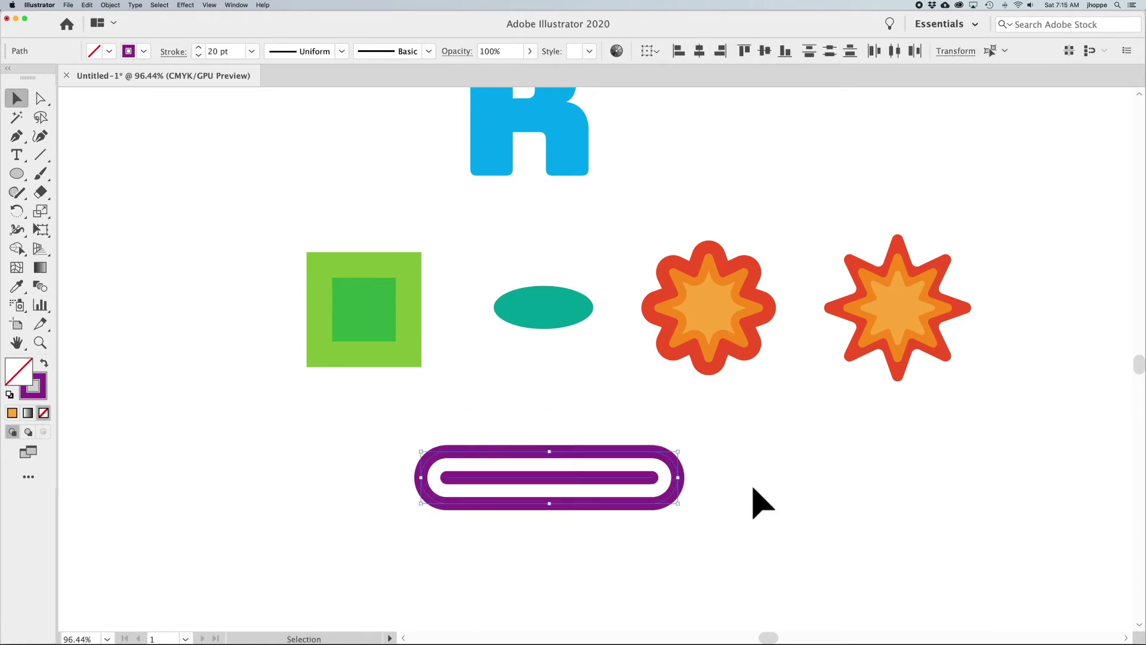
click(757, 499)
click(577, 452)
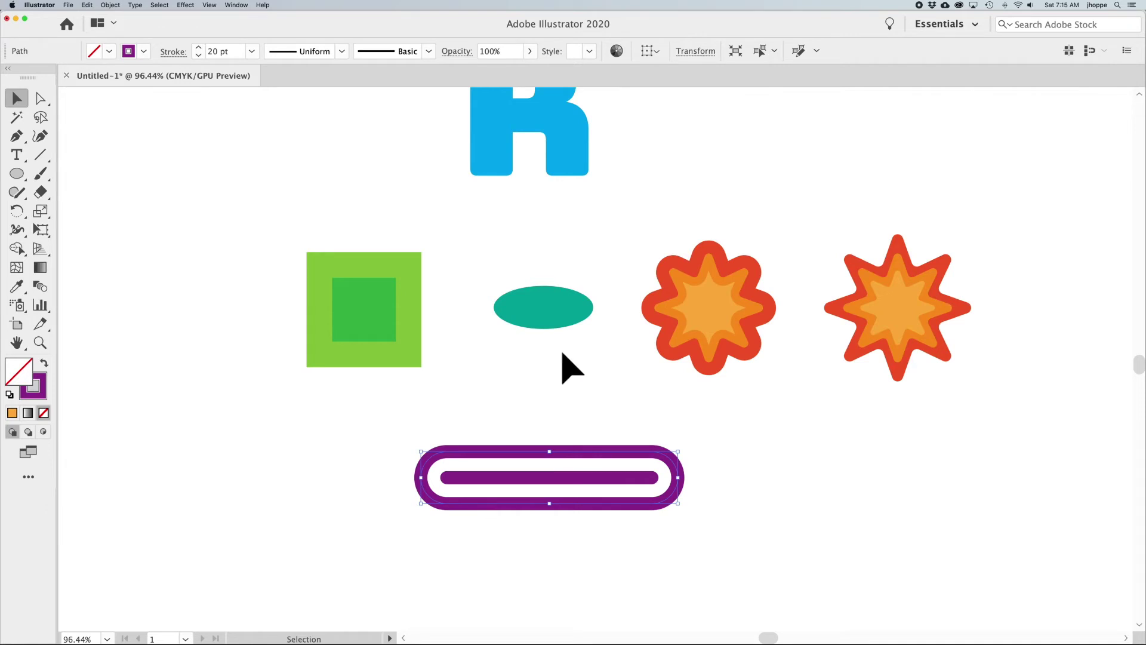
Step: Duplicate the teal ellipse upward, then select all teal ellipses and delete them
click(543, 317)
mouse_move(545, 311)
mouse_down()
mouse_move(546, 235)
mouse_move(555, 294)
mouse_up()
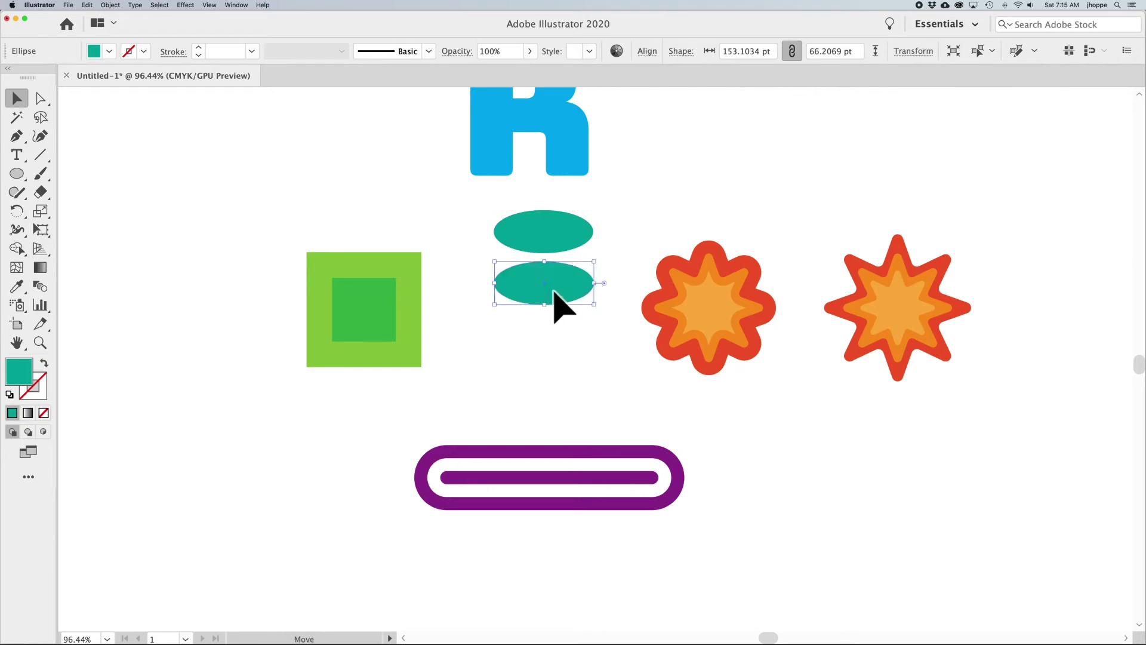
key(super+d)
key(super+d)
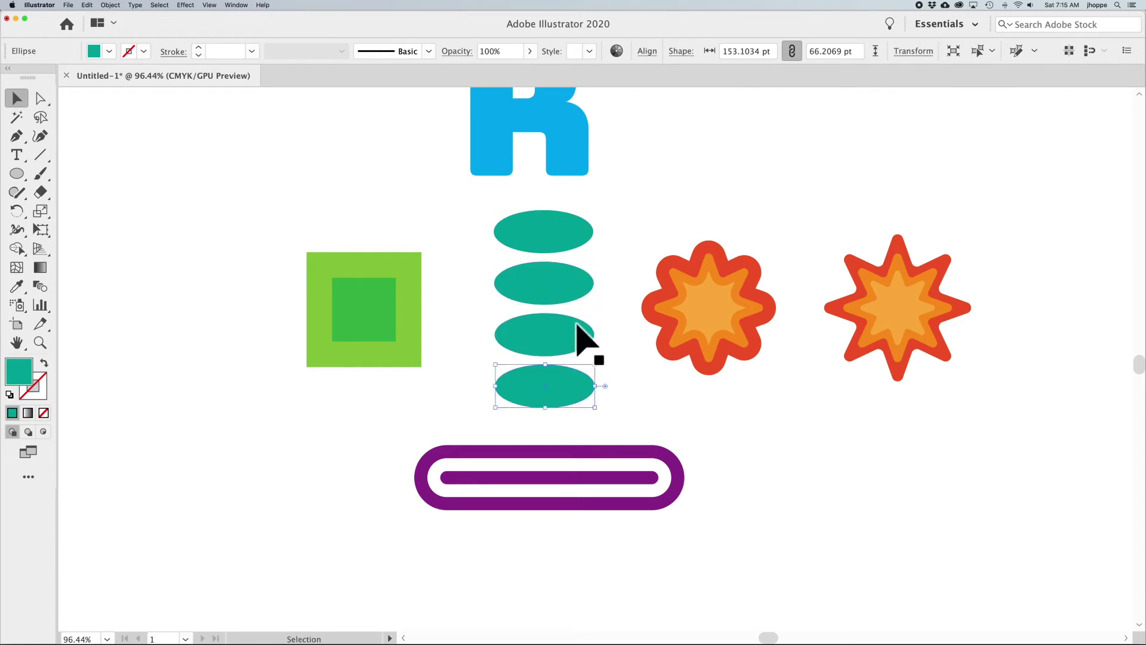
drag(477, 284, 555, 395)
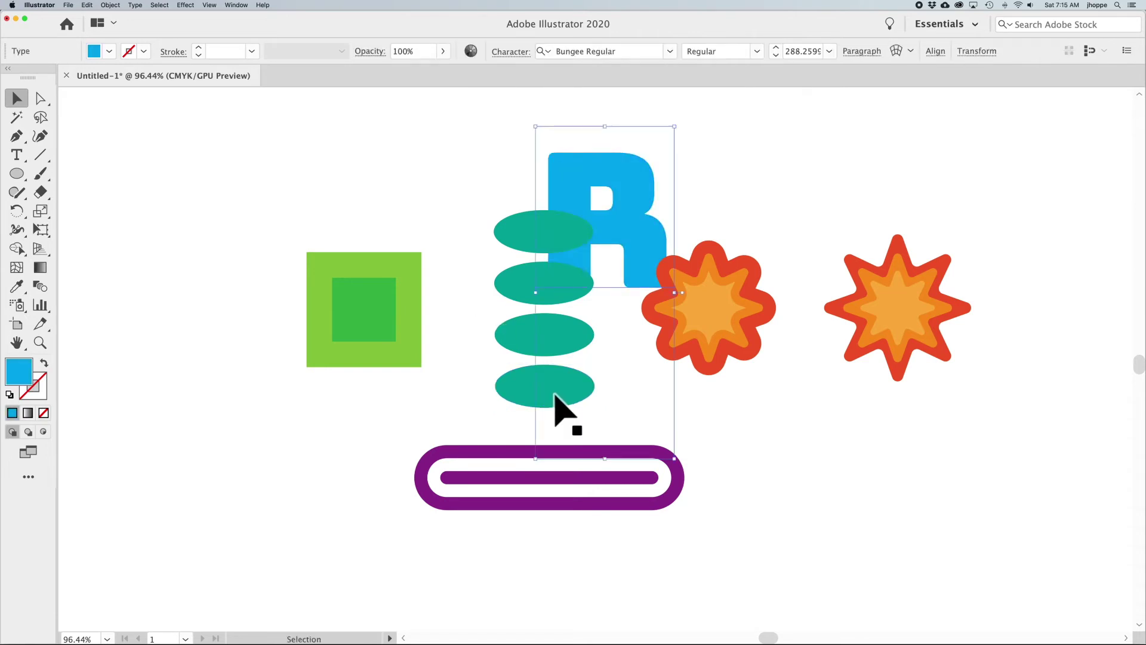
key(super+z)
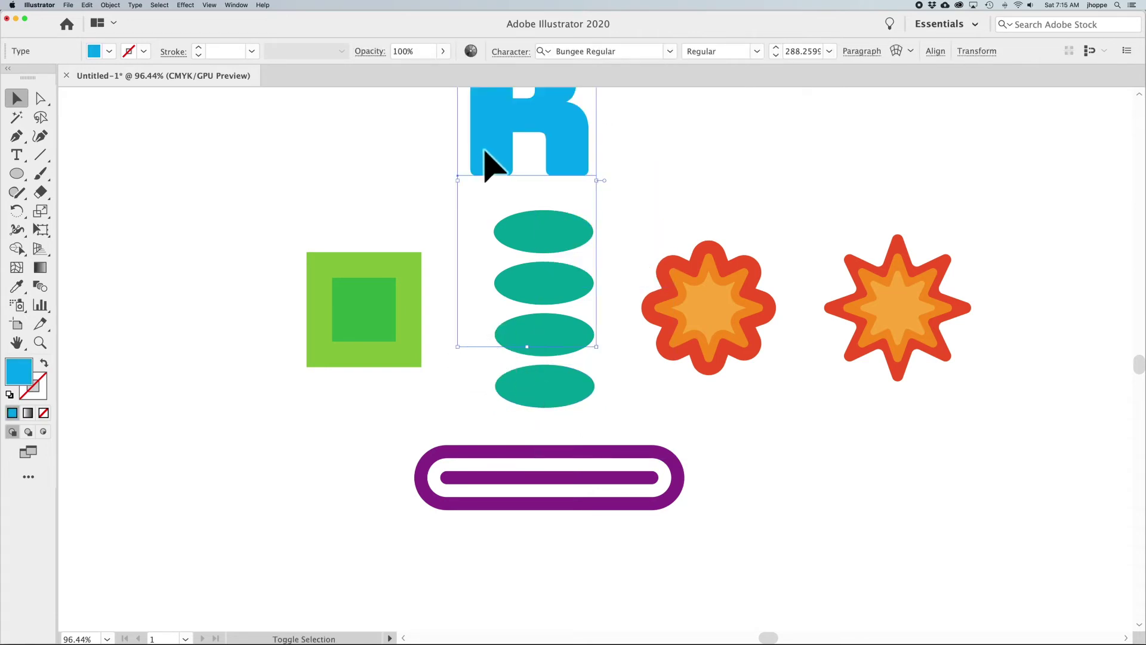
drag(442, 216, 574, 389)
key(Delete)
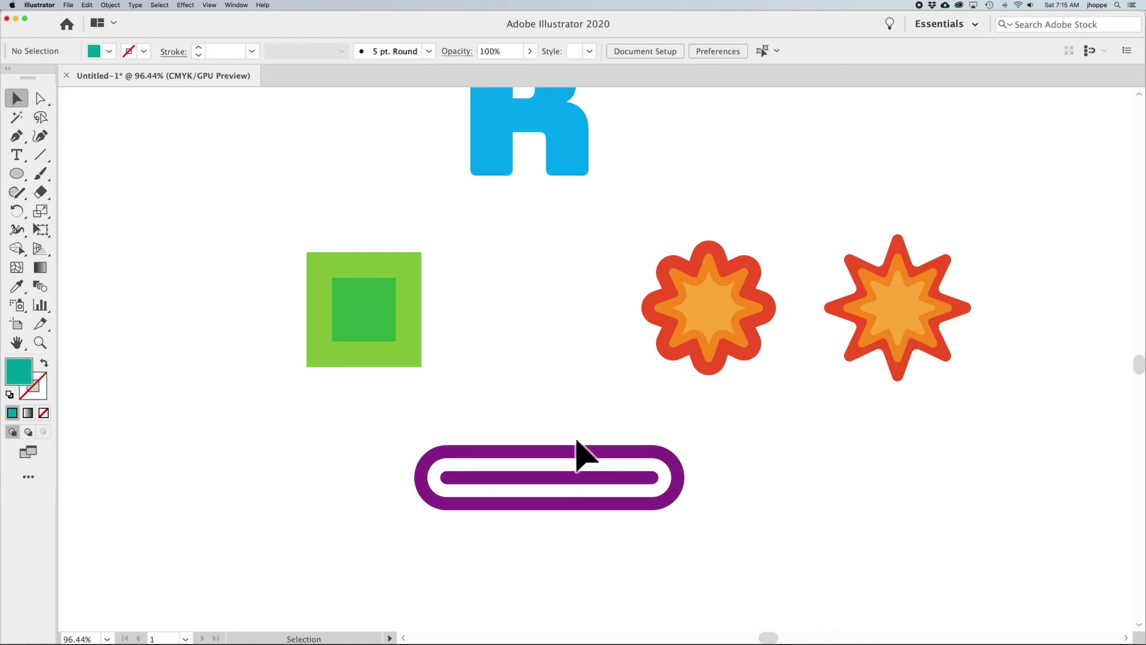
click(583, 456)
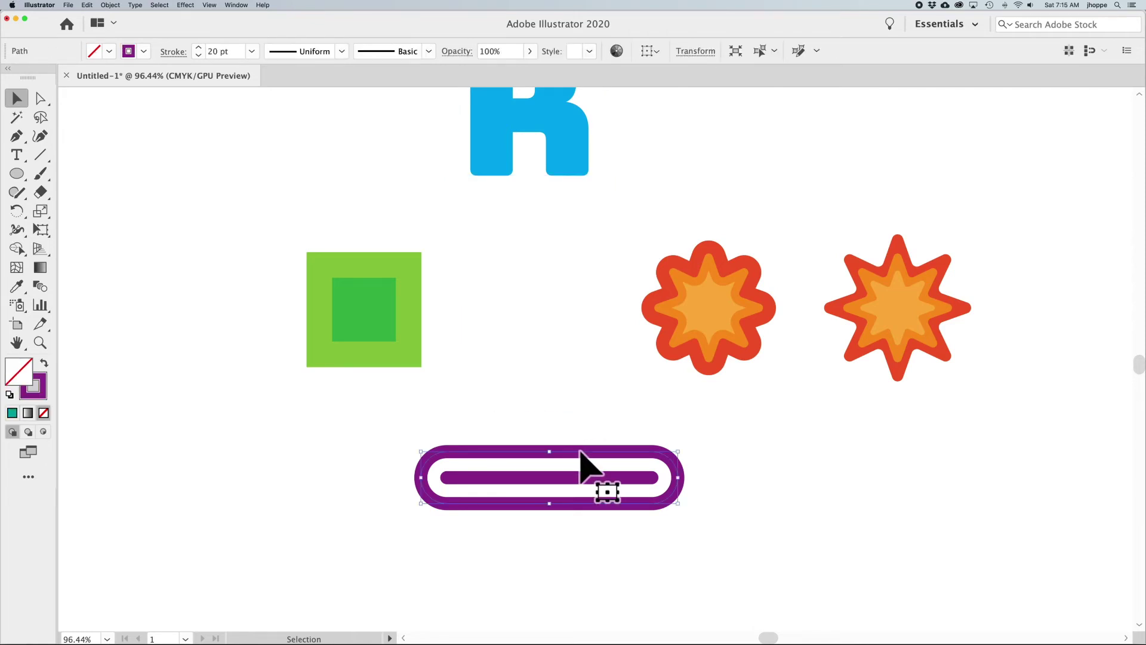
Step: Apply Outline Stroke (Cmd+Shift+O) to the pill's inner purple line, undoing and redoing it
click(577, 479)
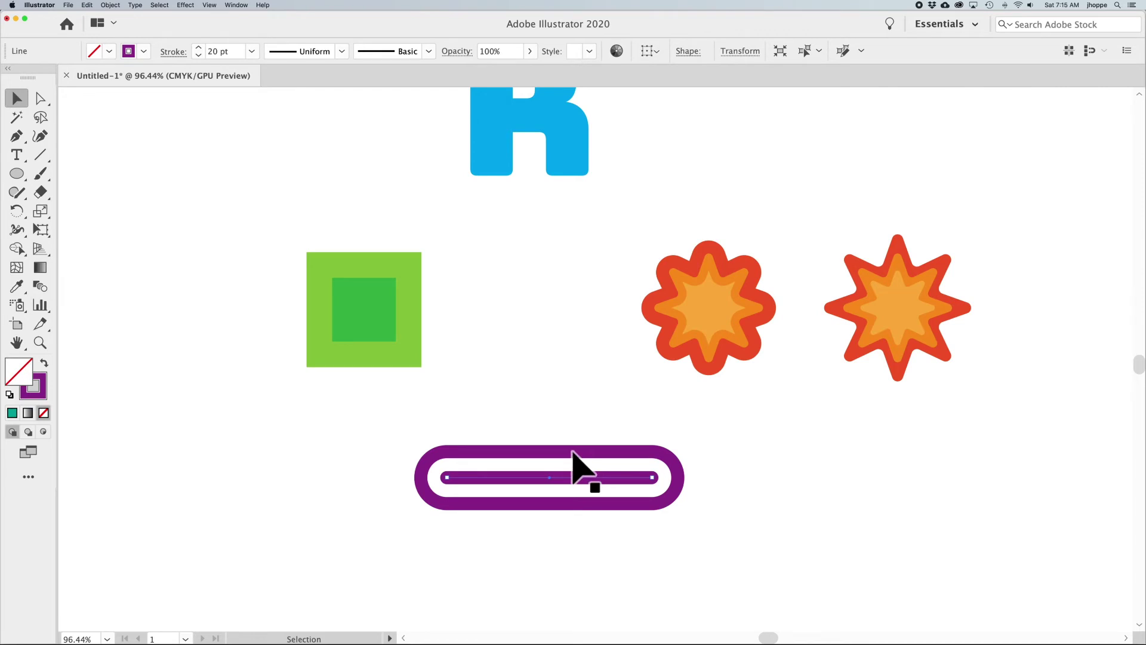
key(super+shift+o)
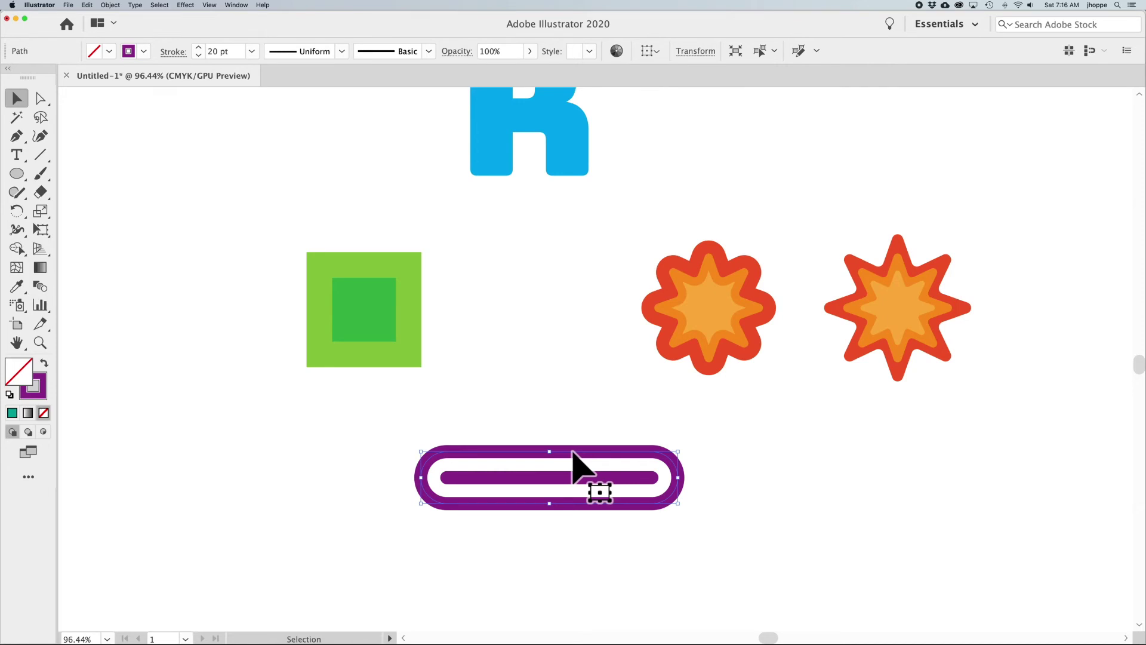
key(super+z)
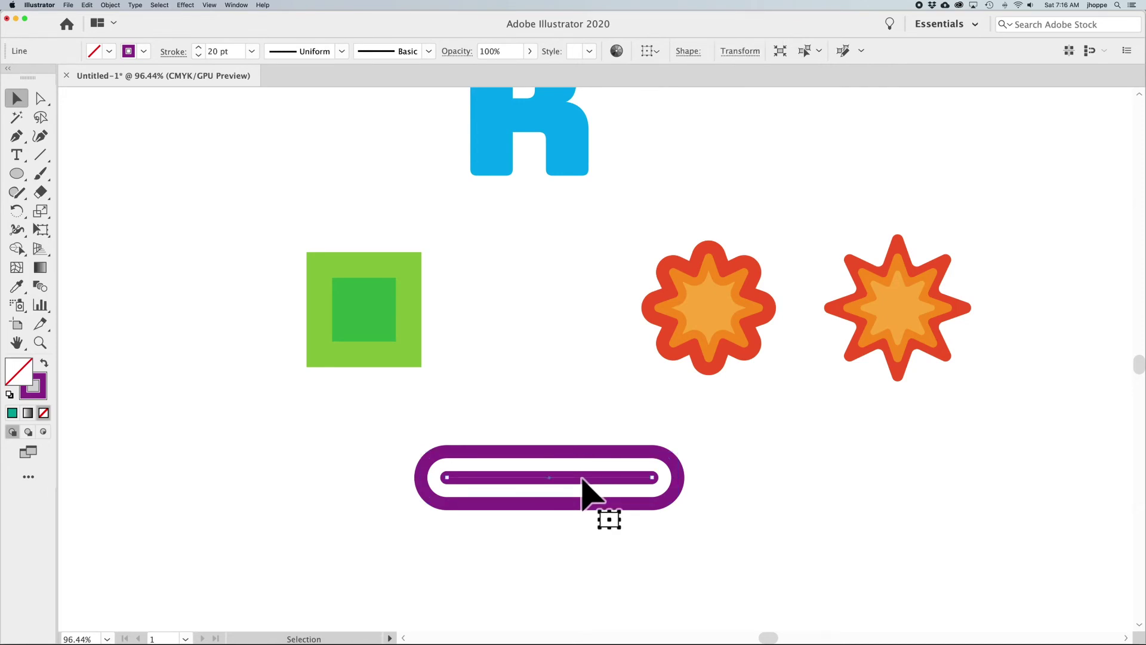
key(super+shift+z)
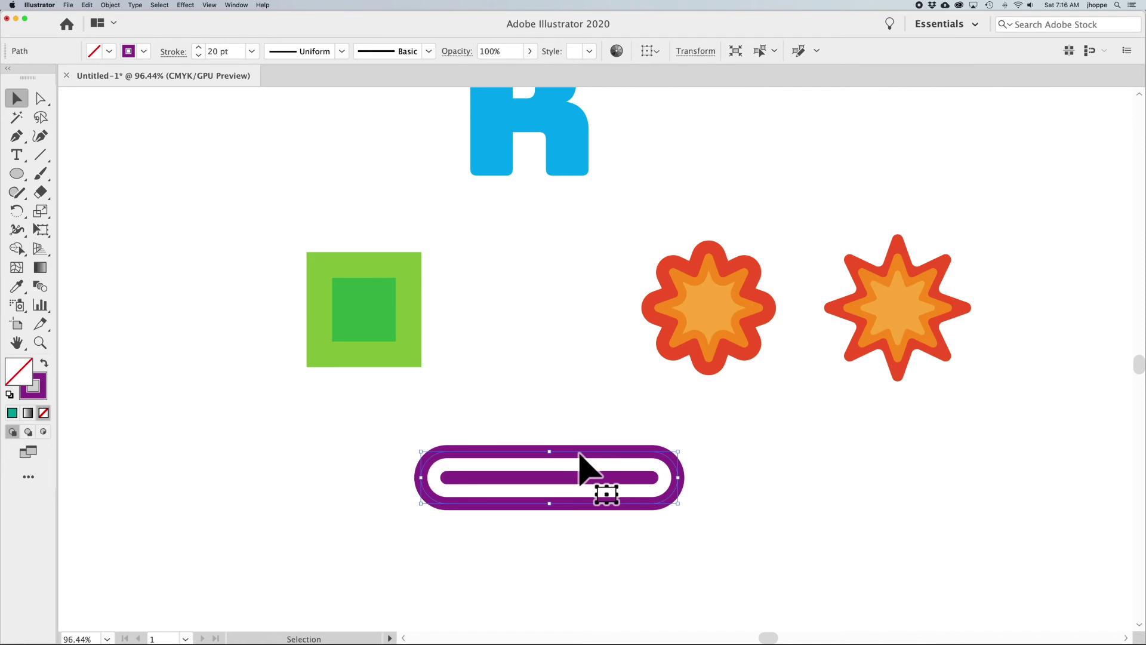
click(111, 6)
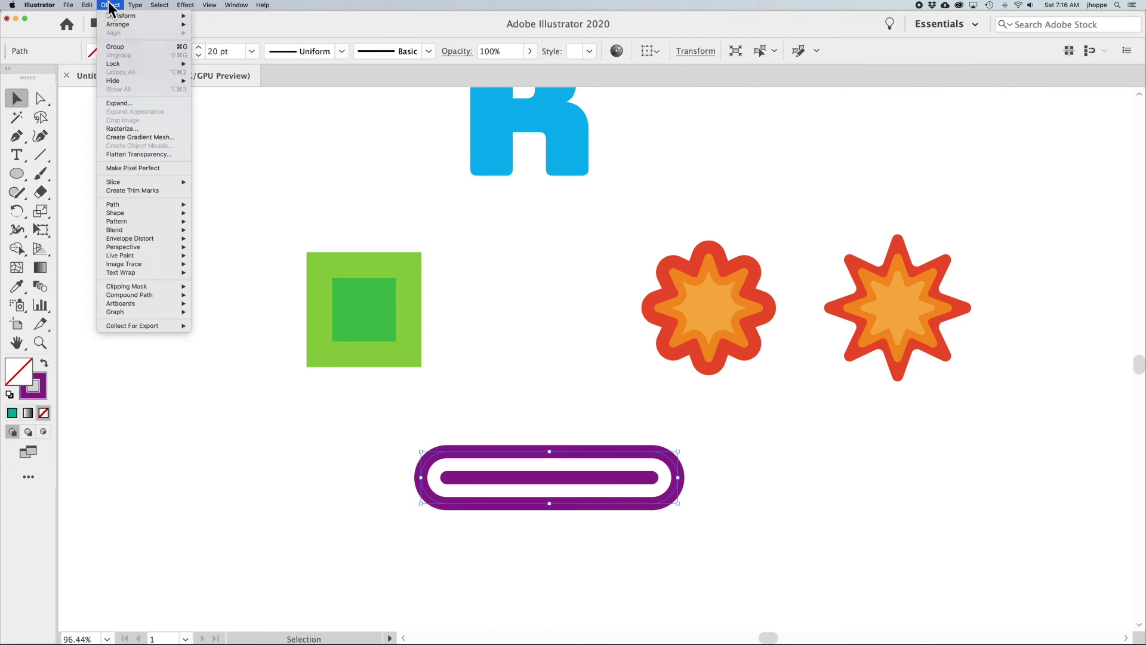
Step: Offset the pill's ring outward by 40 pt with Offset Path
mouse_move(122, 206)
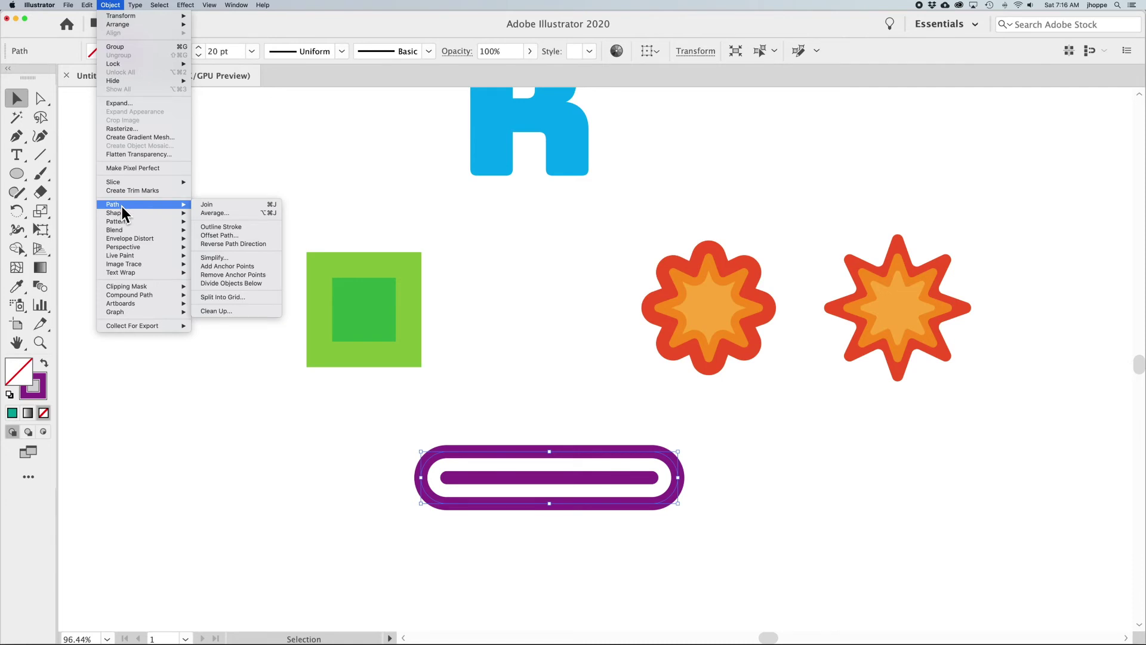
click(216, 235)
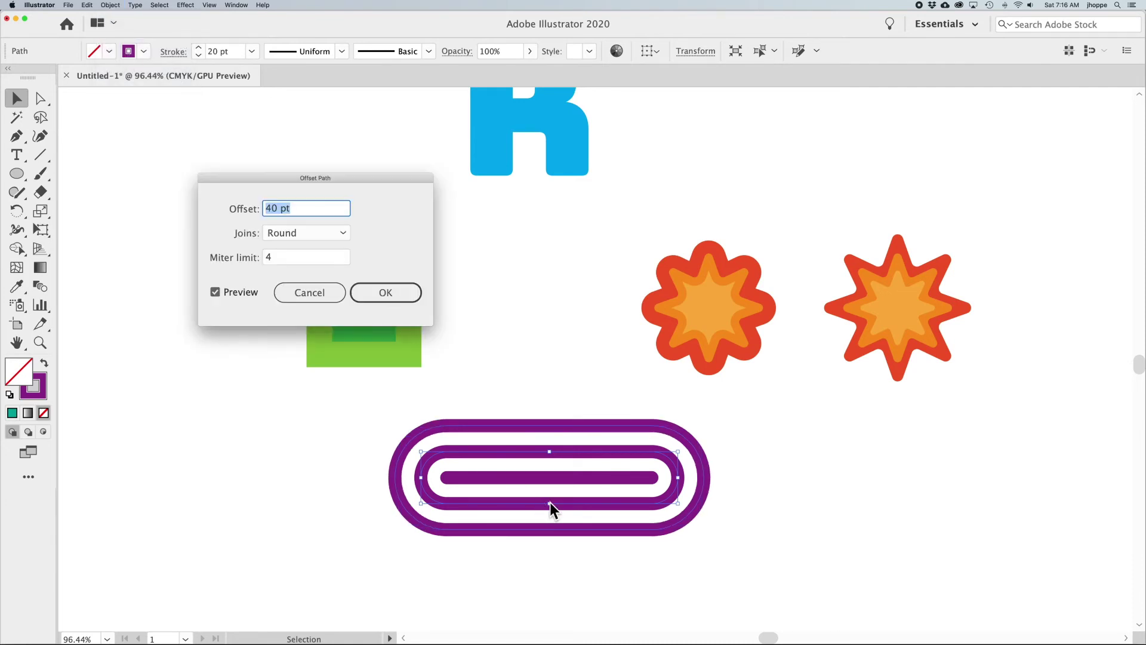
drag(345, 178, 325, 184)
click(305, 214)
triple_click(245, 215)
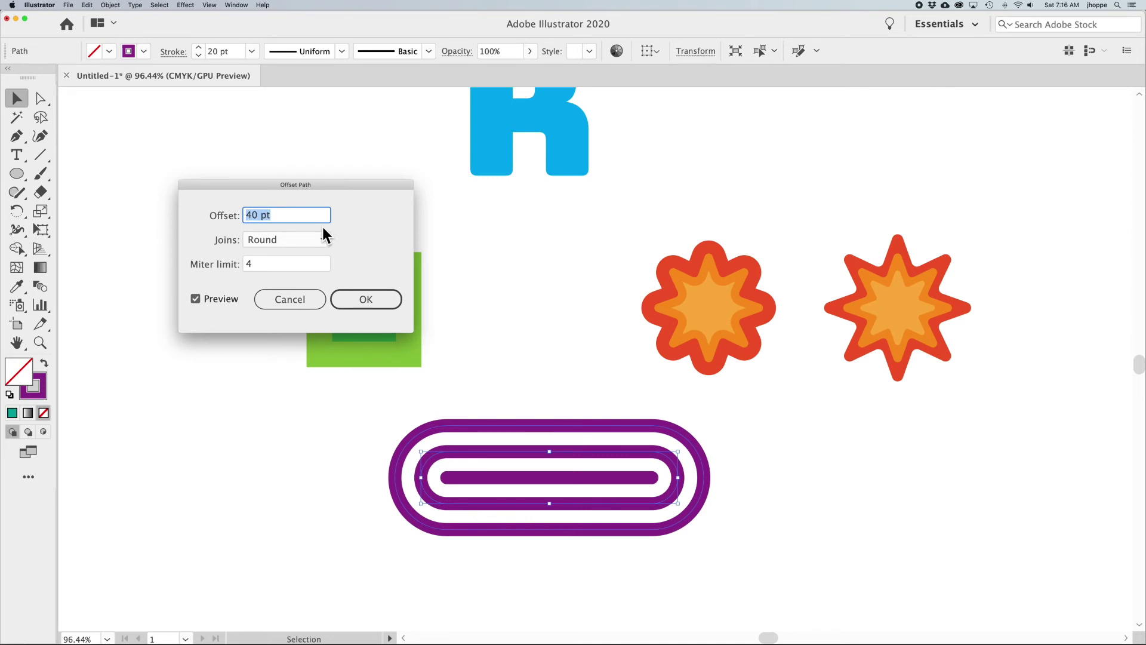
click(387, 302)
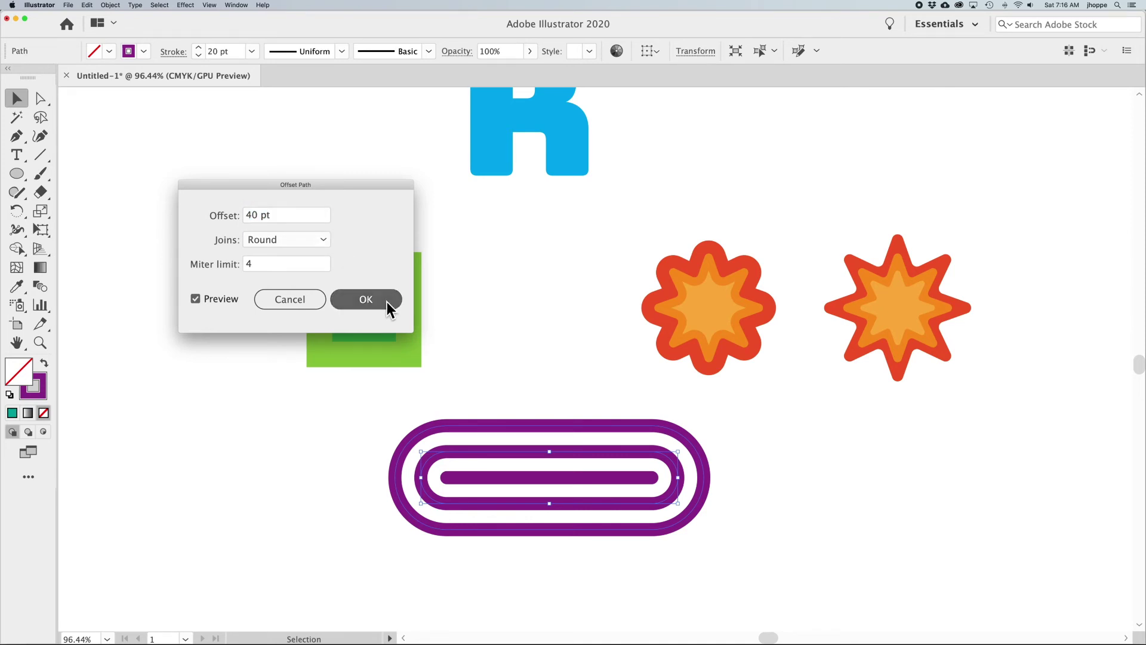
Step: Add a second 40 pt offset ring around the new ring, then select the blue R
click(111, 6)
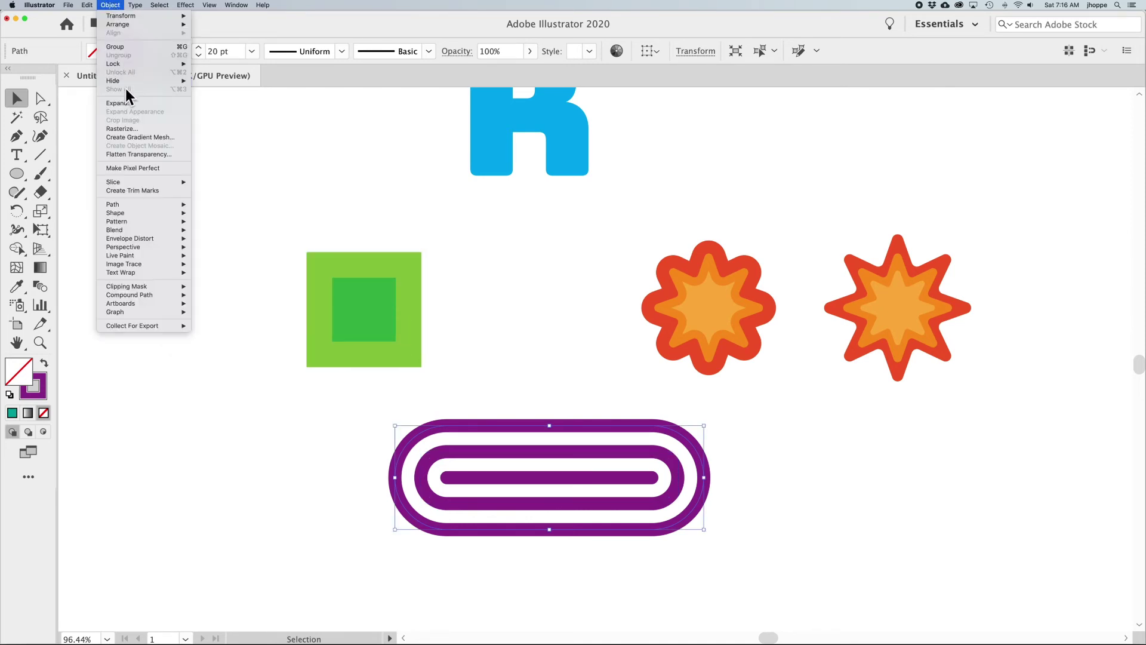
mouse_move(122, 203)
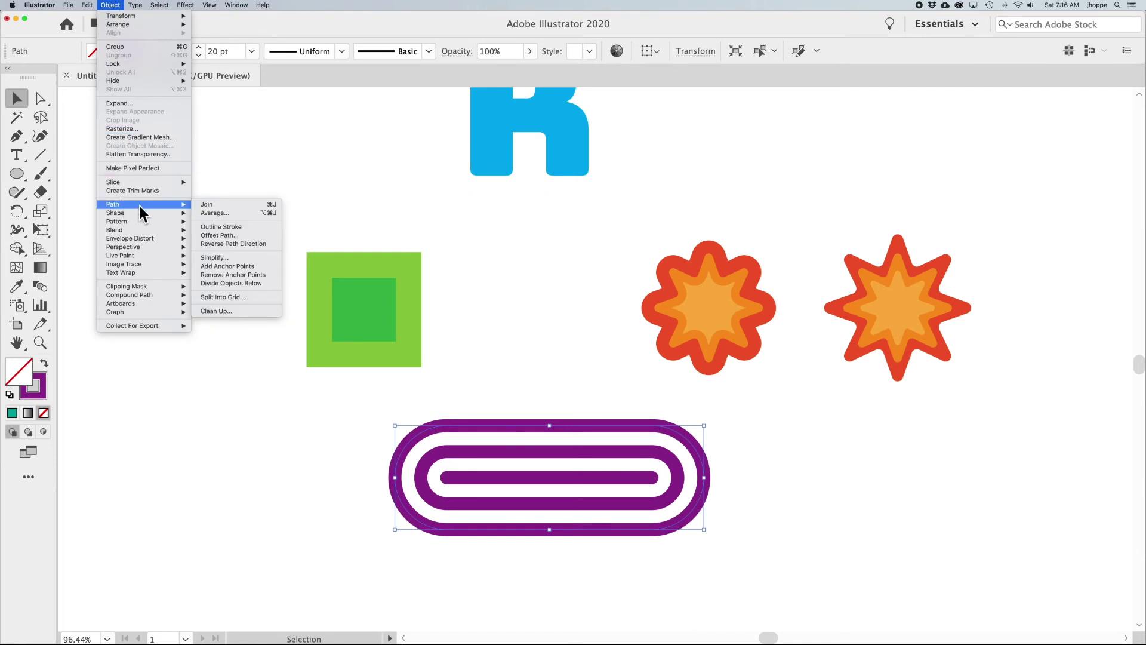
click(230, 236)
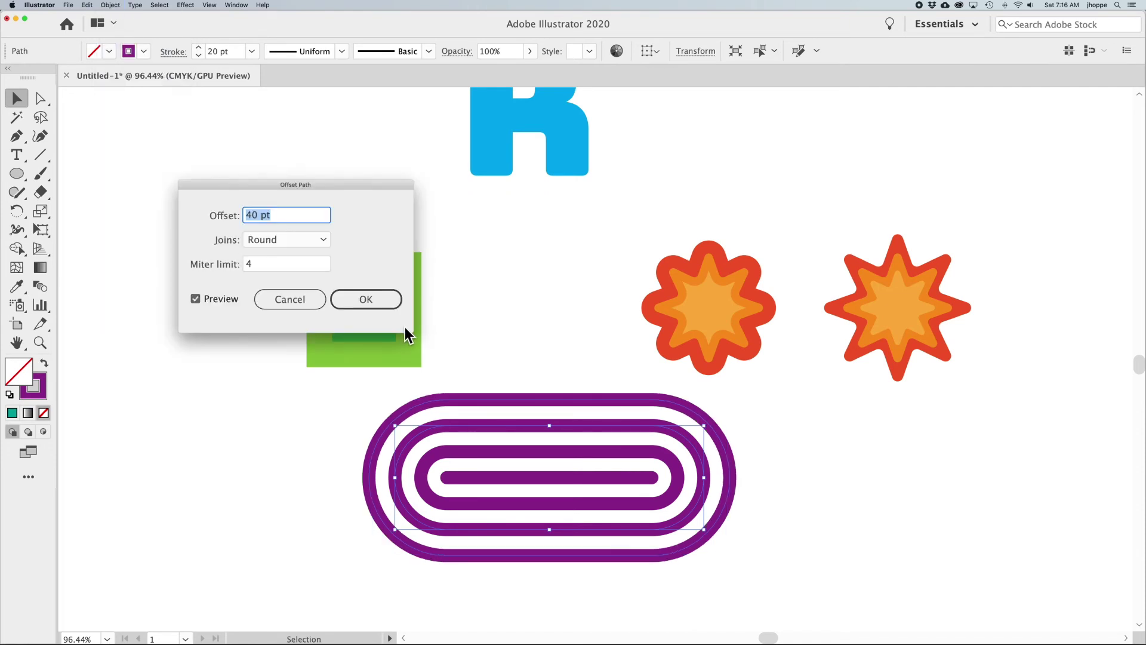
click(378, 300)
click(549, 333)
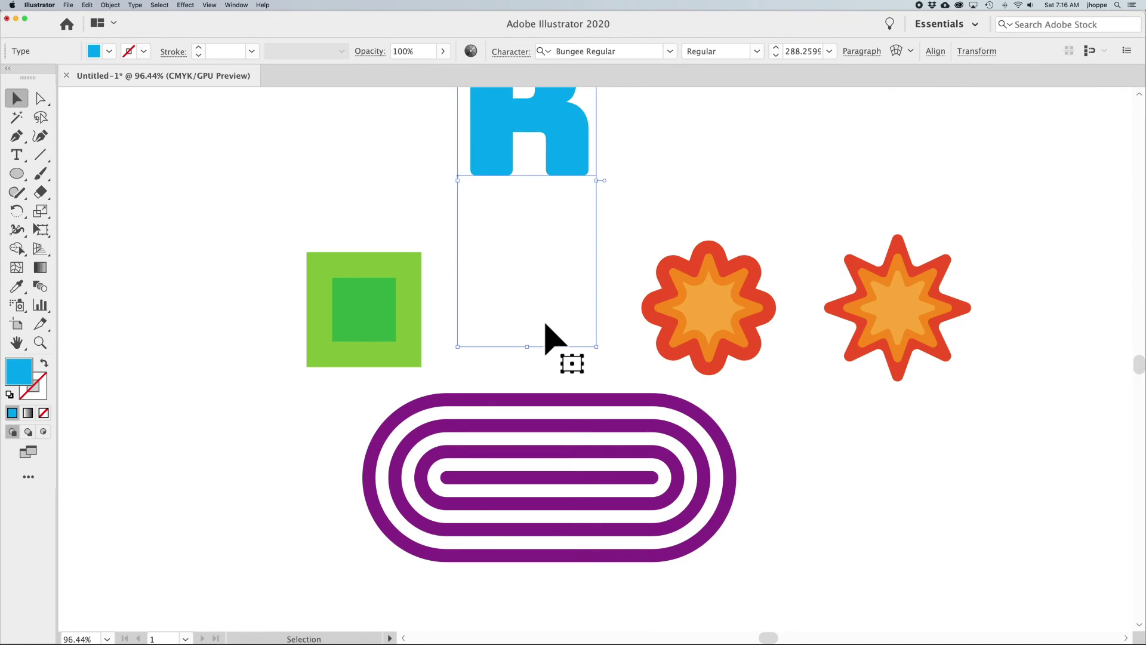
Step: Pan the canvas down to bring the blue R into view and reposition it
click(741, 403)
key(space)
drag(660, 320, 652, 503)
mouse_move(561, 323)
mouse_down()
mouse_move(577, 342)
mouse_move(578, 311)
mouse_up()
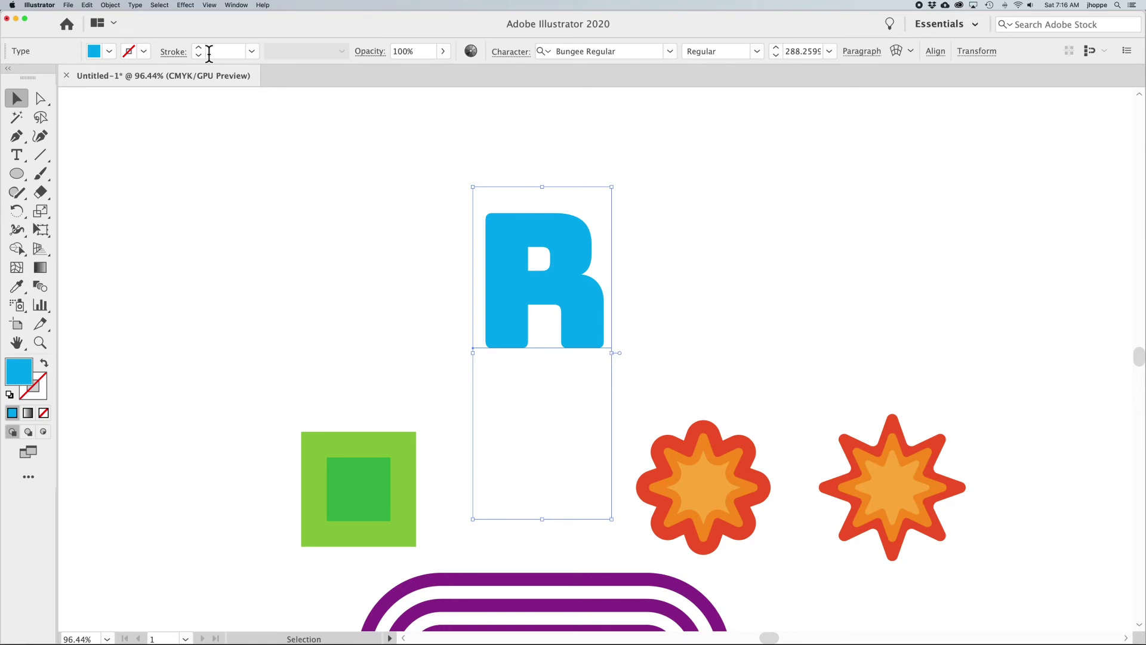
Step: Convert the R text to outlines with Create Outlines and nudge it slightly lower
click(135, 5)
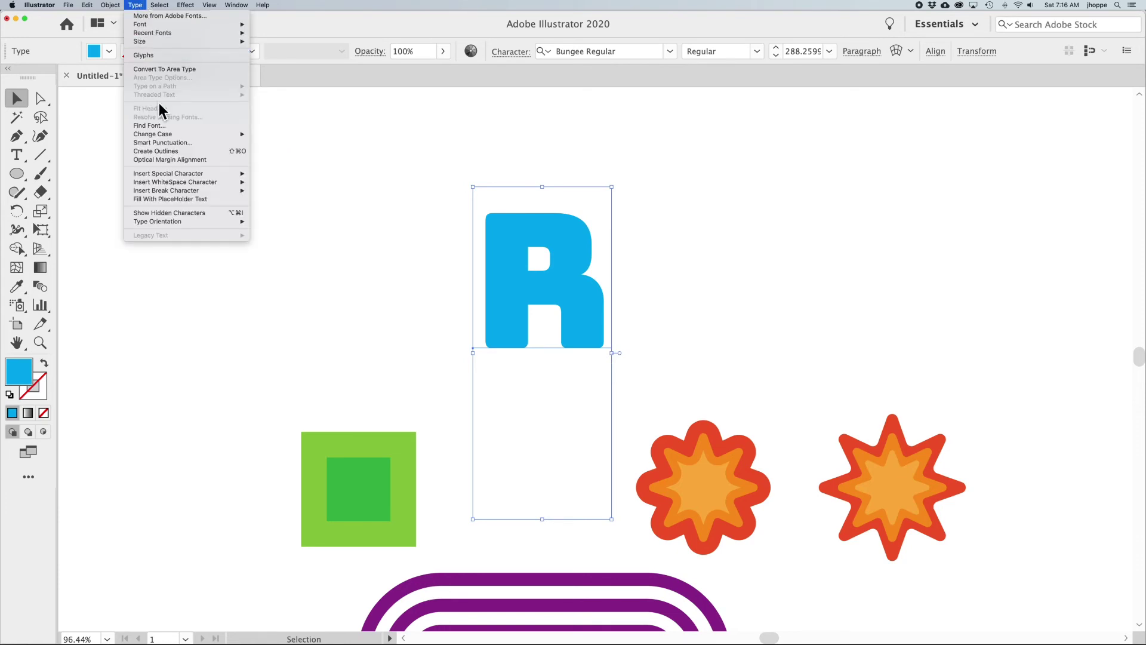
click(164, 152)
drag(567, 238, 569, 251)
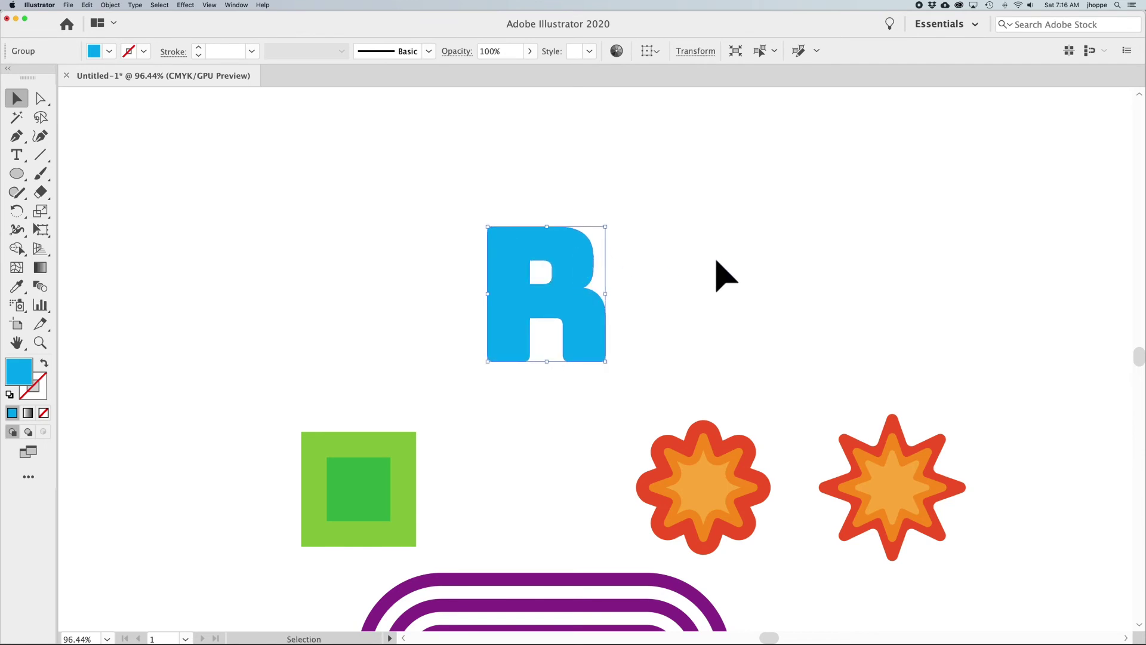
click(110, 5)
Step: Offset the outlined R outward and fill the new shape yellow-green
mouse_move(131, 202)
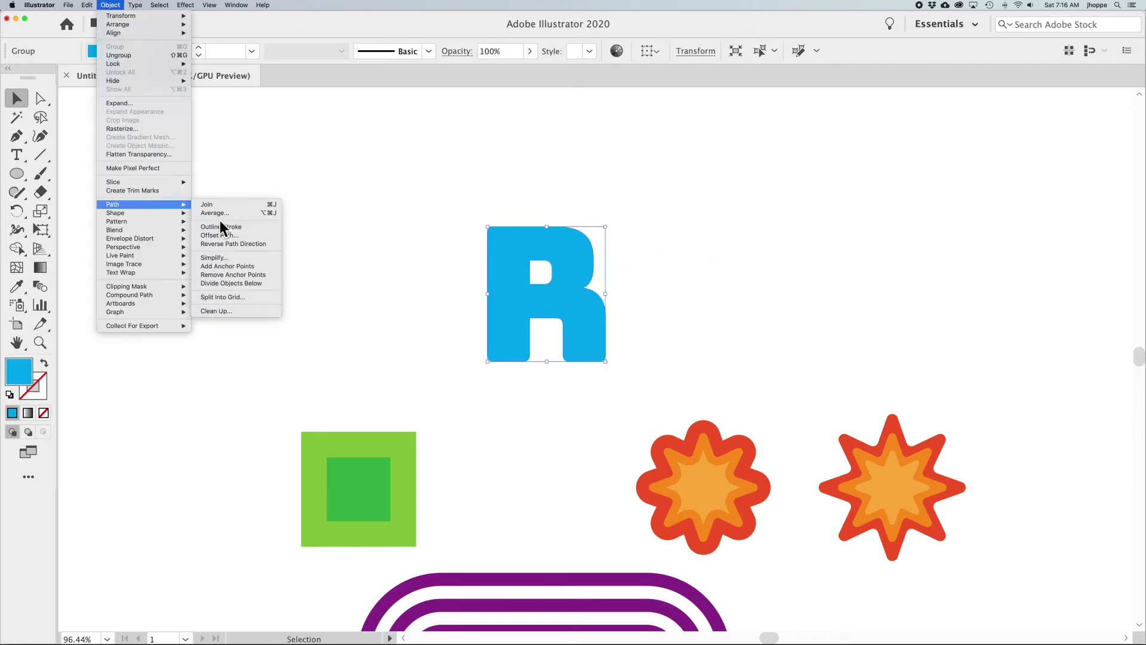
click(237, 232)
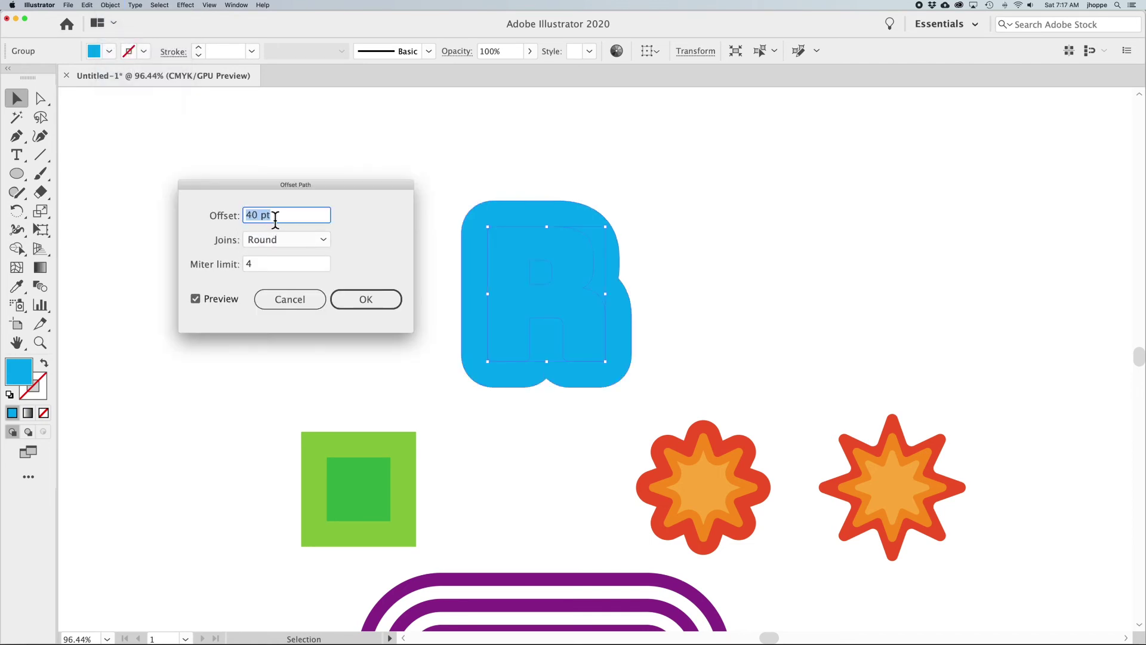
key(Return)
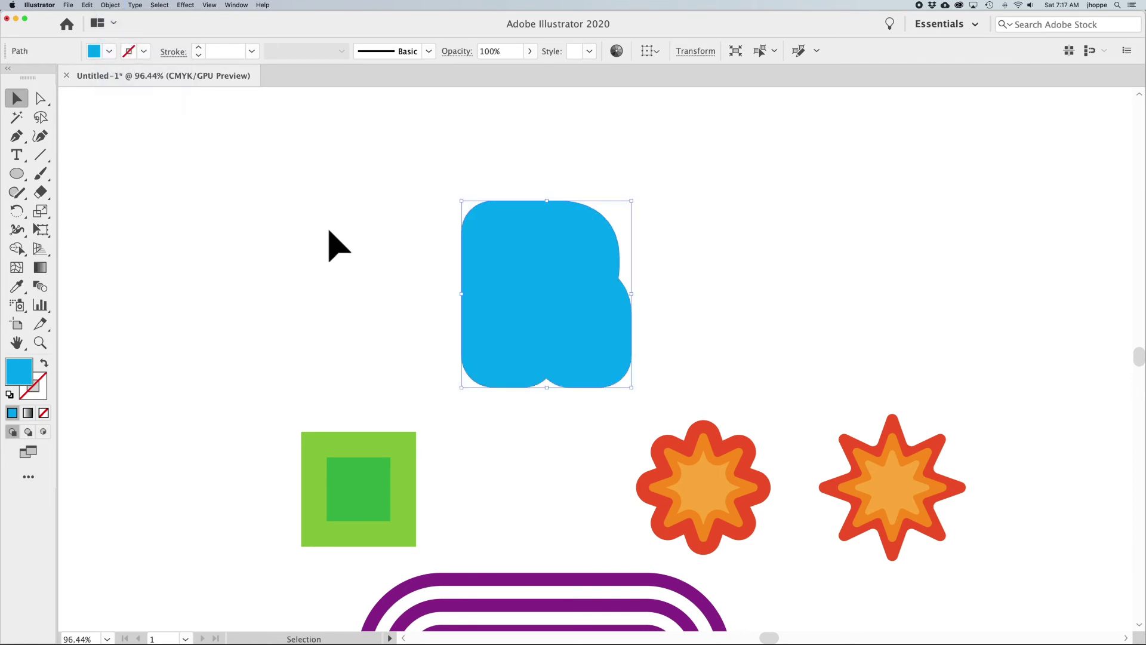
click(109, 52)
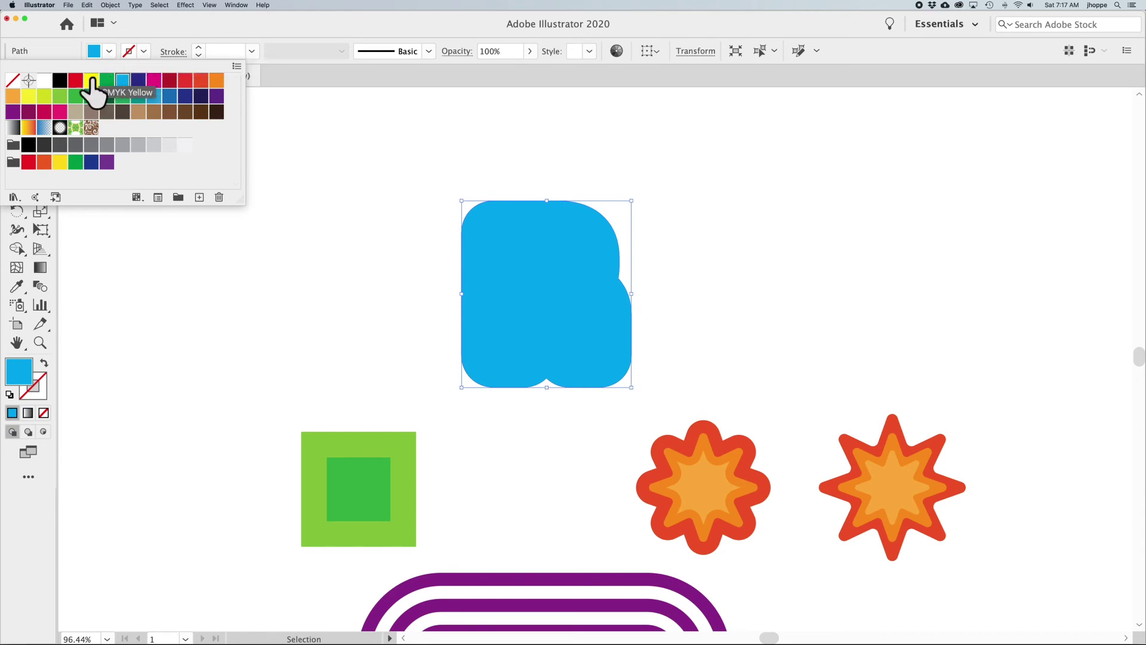
click(43, 96)
click(391, 176)
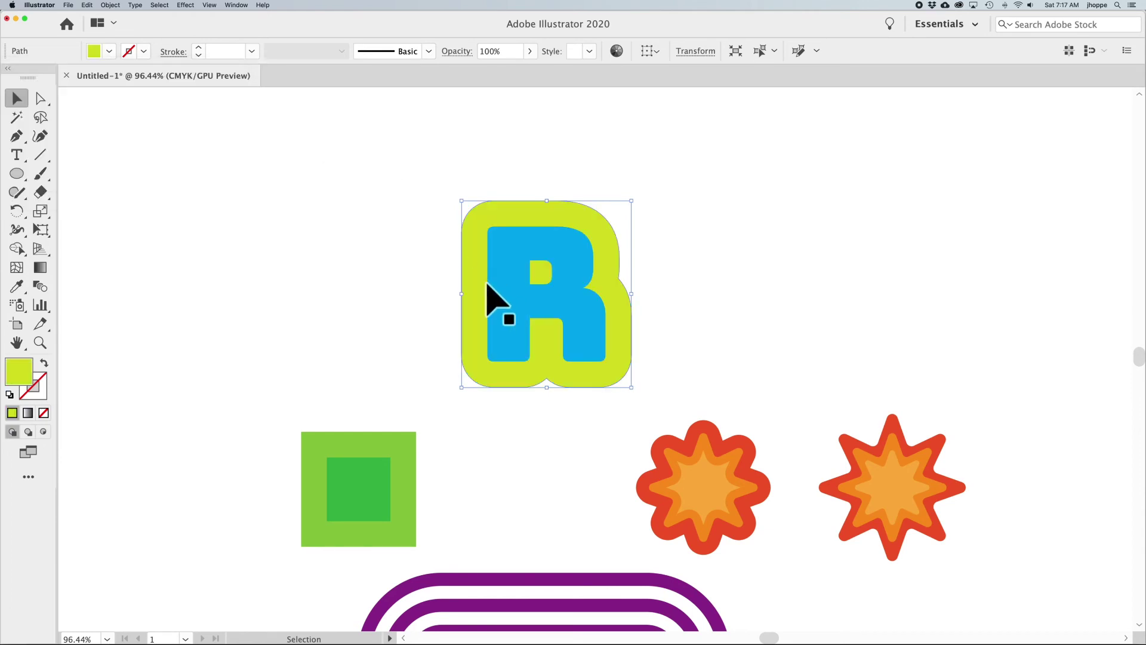
Step: Deselect and reselect the R artwork until only the blue R letter is selected
key(super+shift+a)
click(512, 281)
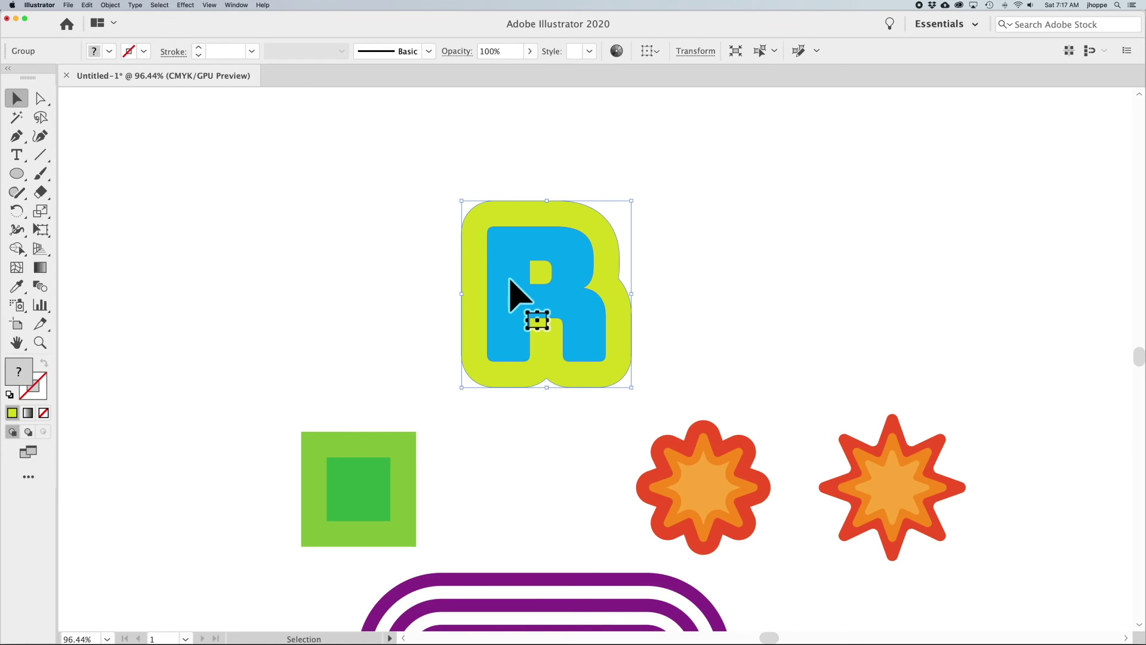
click(685, 264)
click(591, 273)
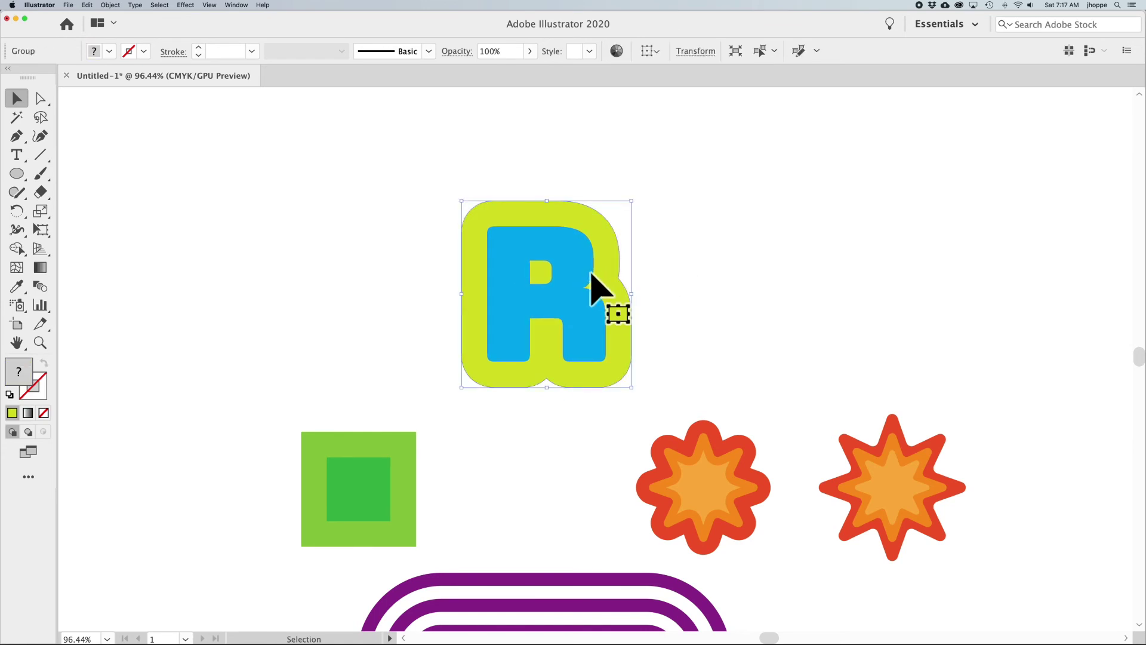
click(649, 259)
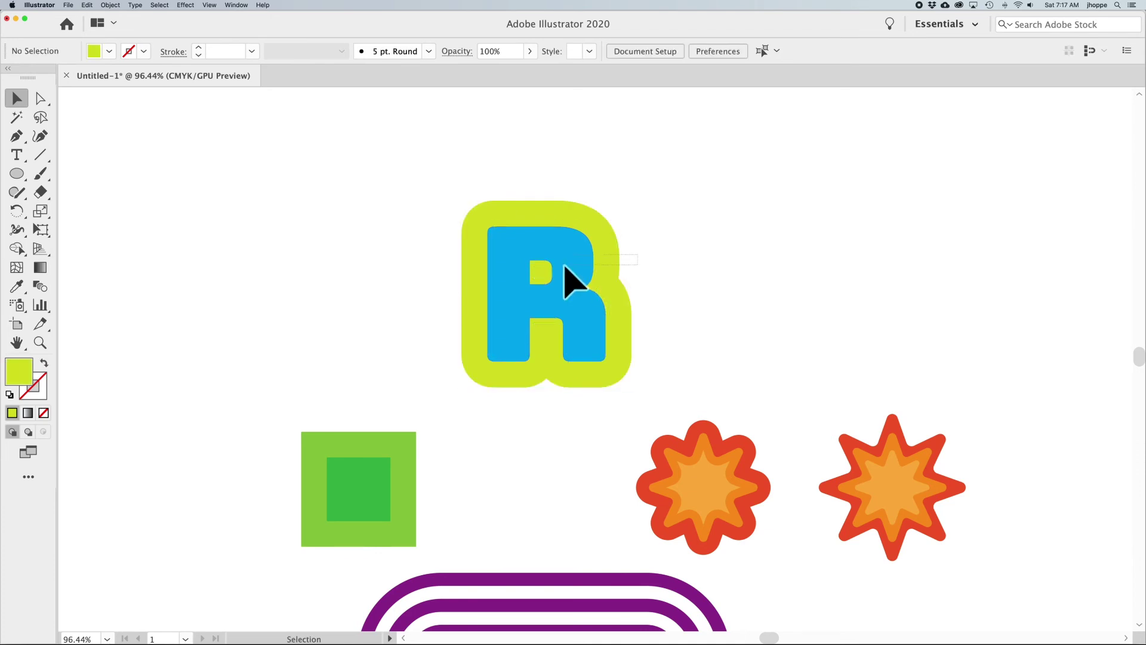
click(564, 274)
click(620, 266)
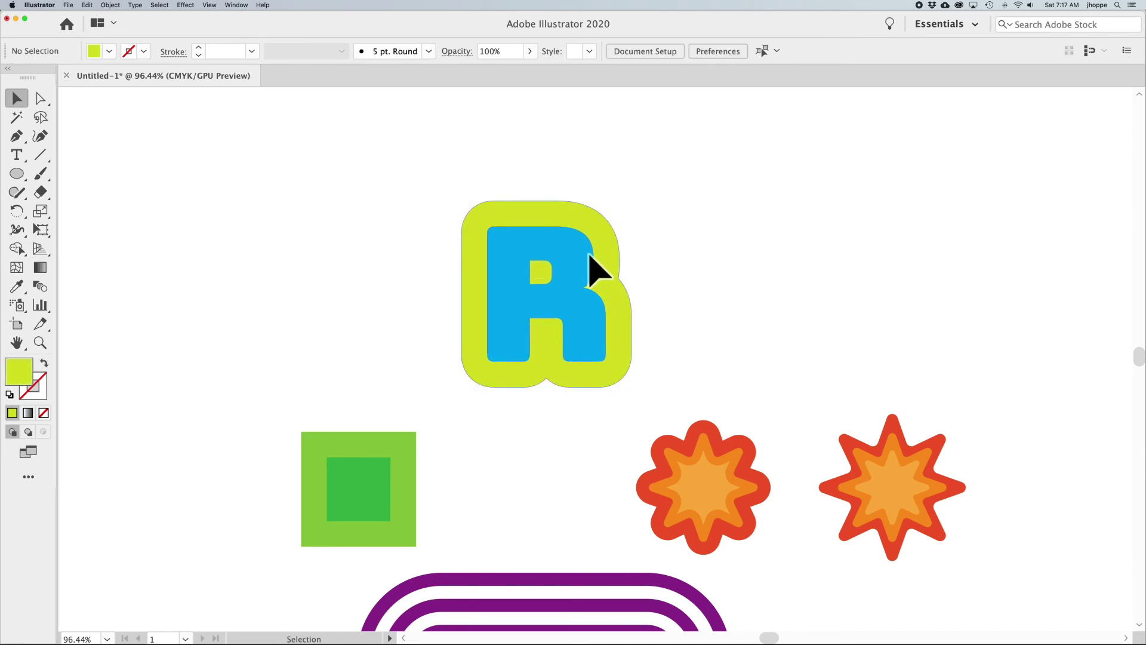
click(591, 266)
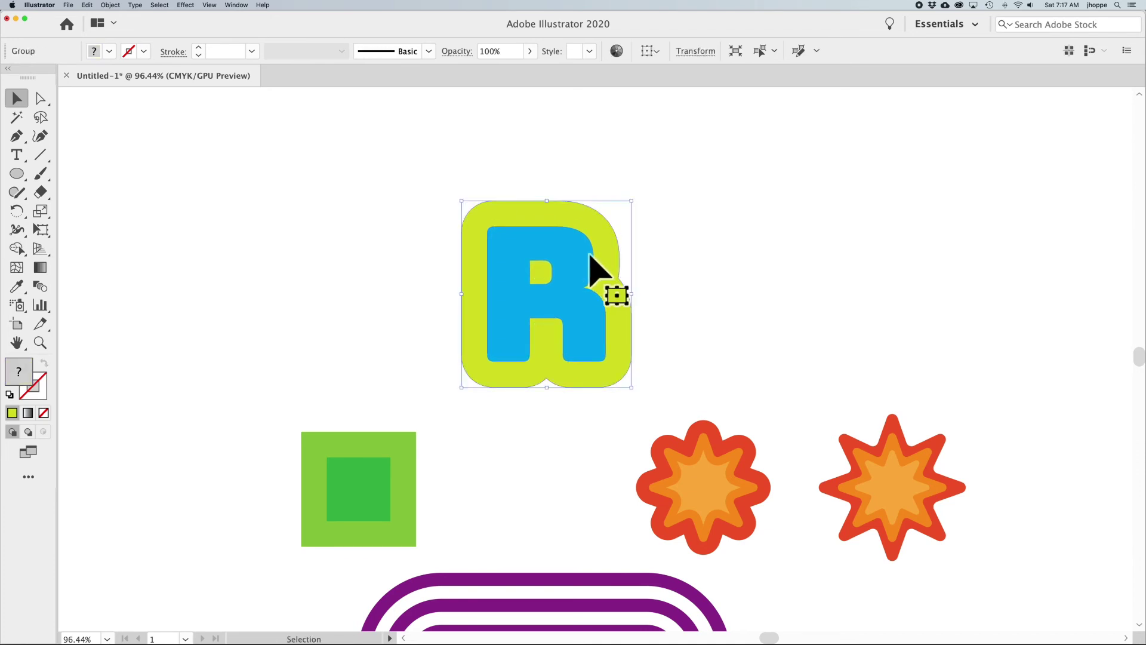
click(656, 254)
click(585, 255)
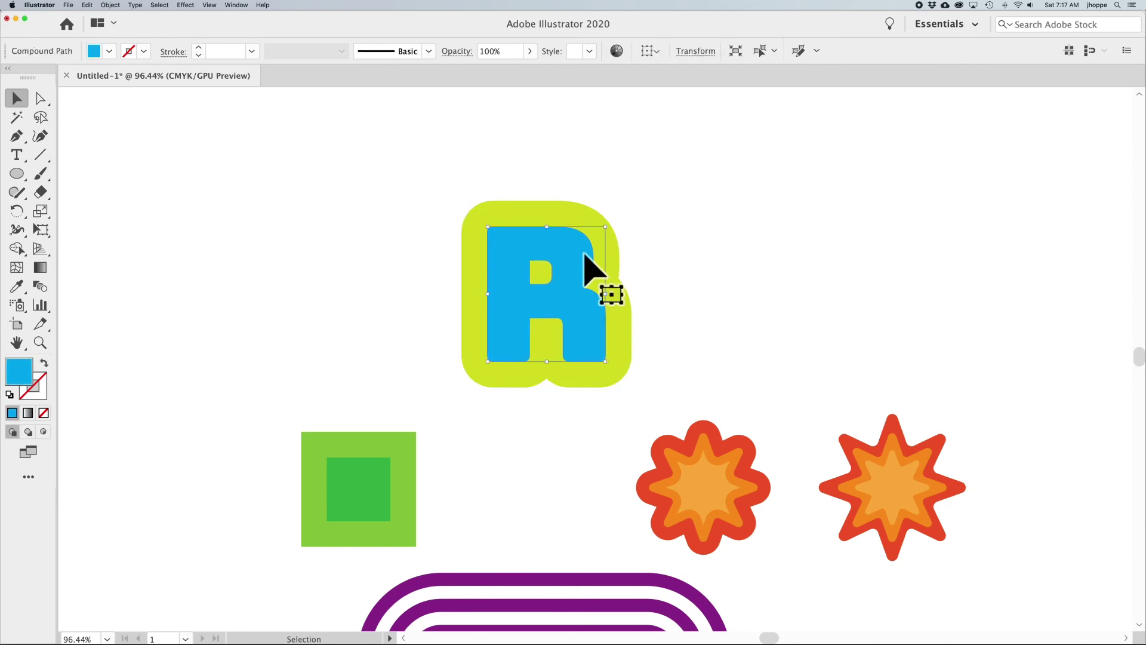
Step: Open Offset Path for the R and lower the offset to a negative, inward value
click(111, 5)
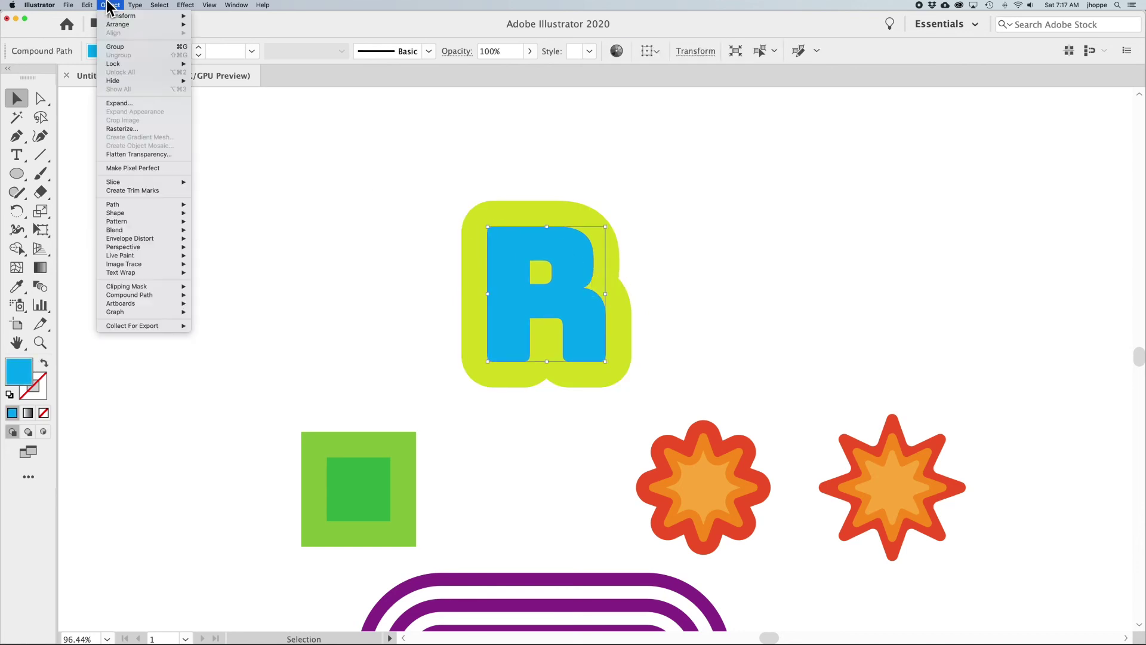
mouse_move(123, 207)
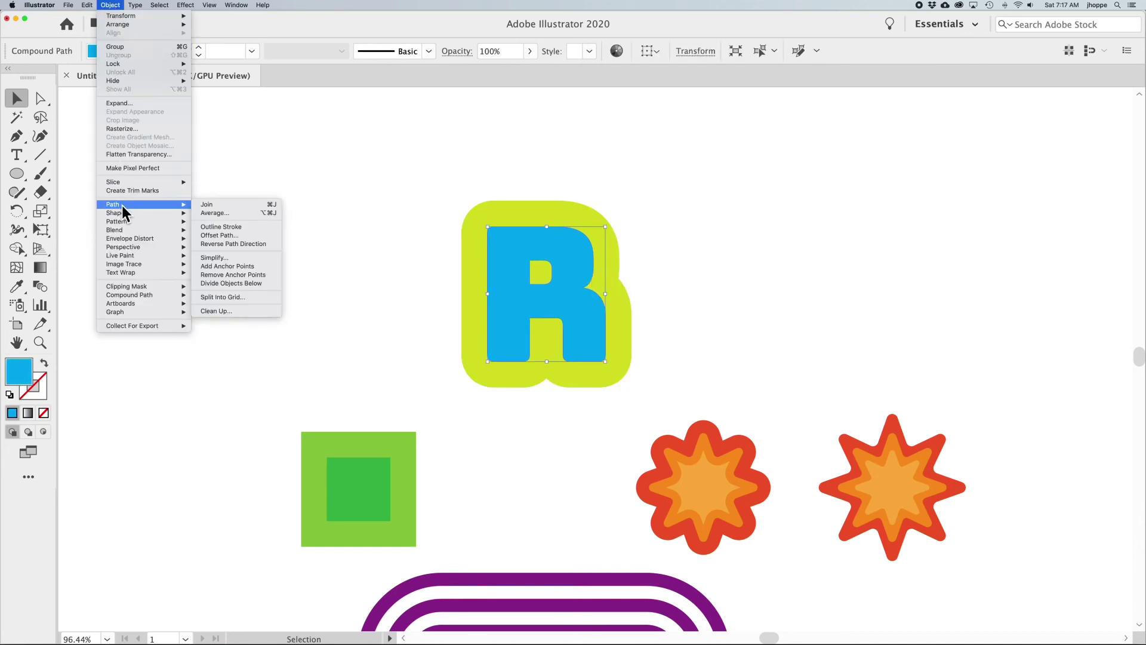
click(202, 234)
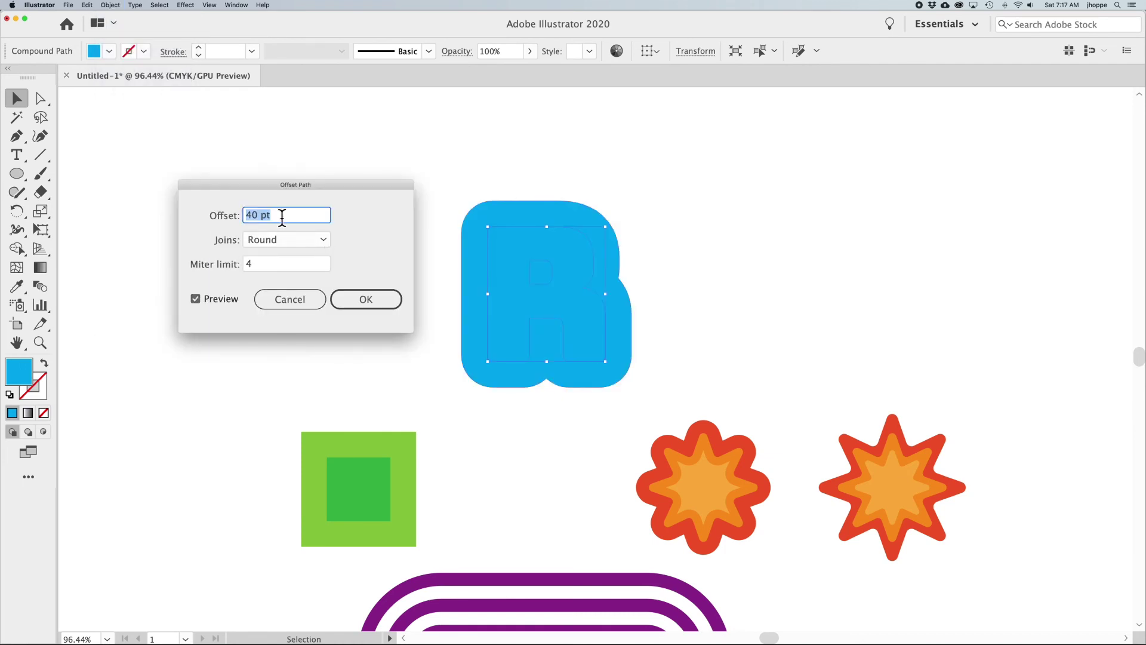
key(shift+Down)
key(shift+Down)
key(shift+Down)
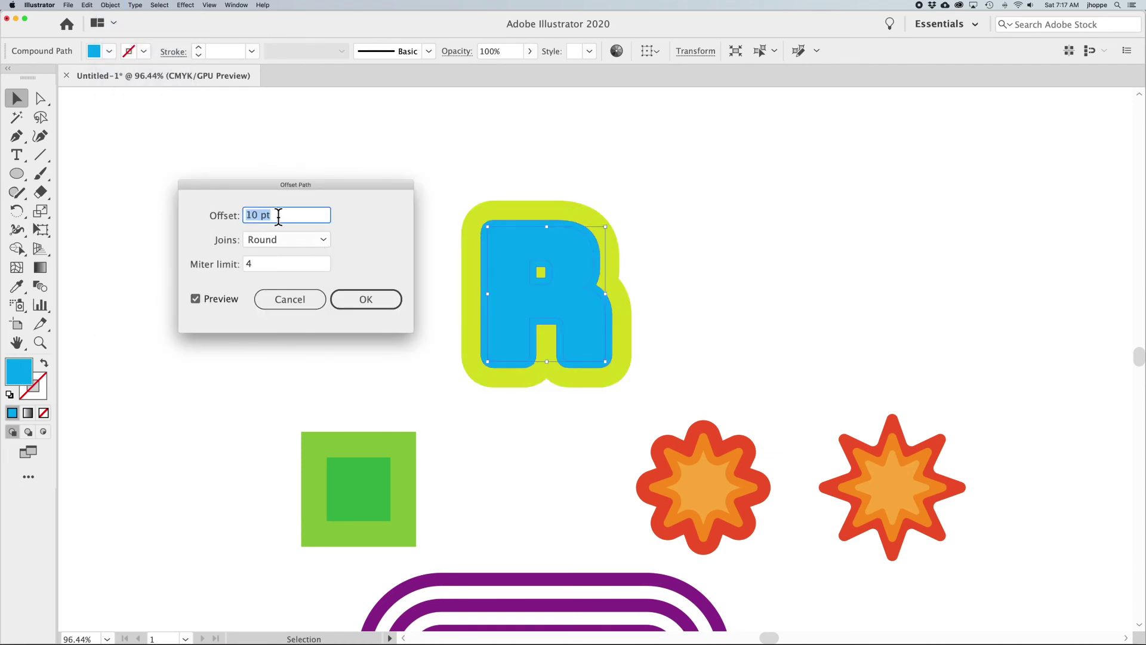
click(292, 215)
key(shift+Down)
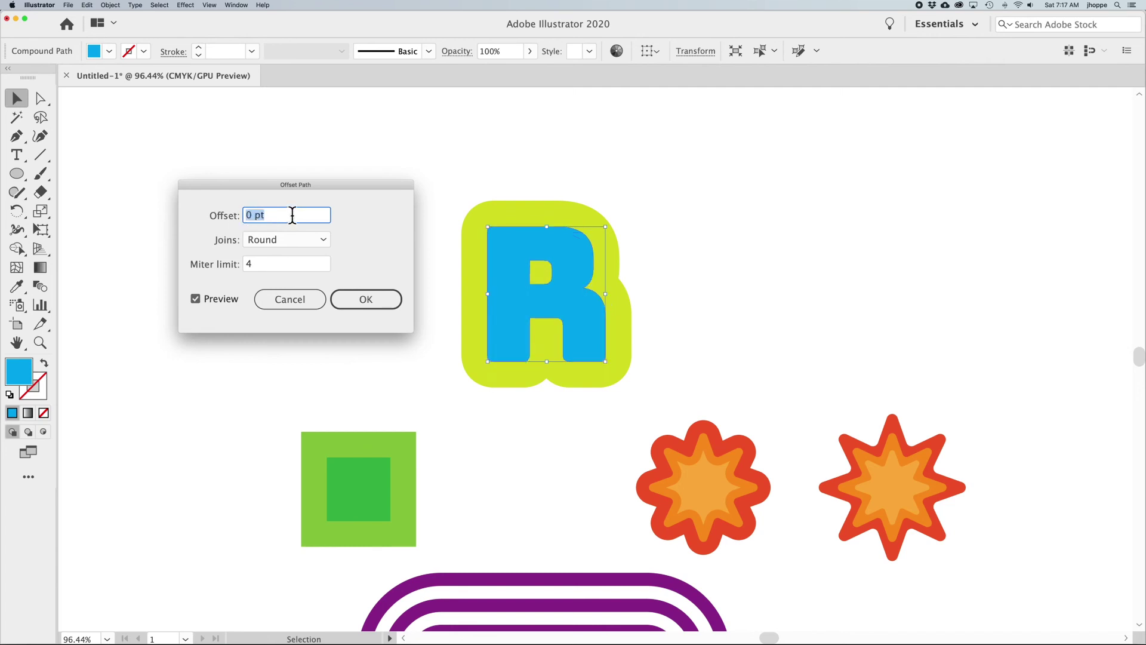
key(shift+Down)
key(Down)
Step: Try miter, round and bevel joins, settle on Round, and confirm the -15 pt inset
click(294, 239)
click(292, 252)
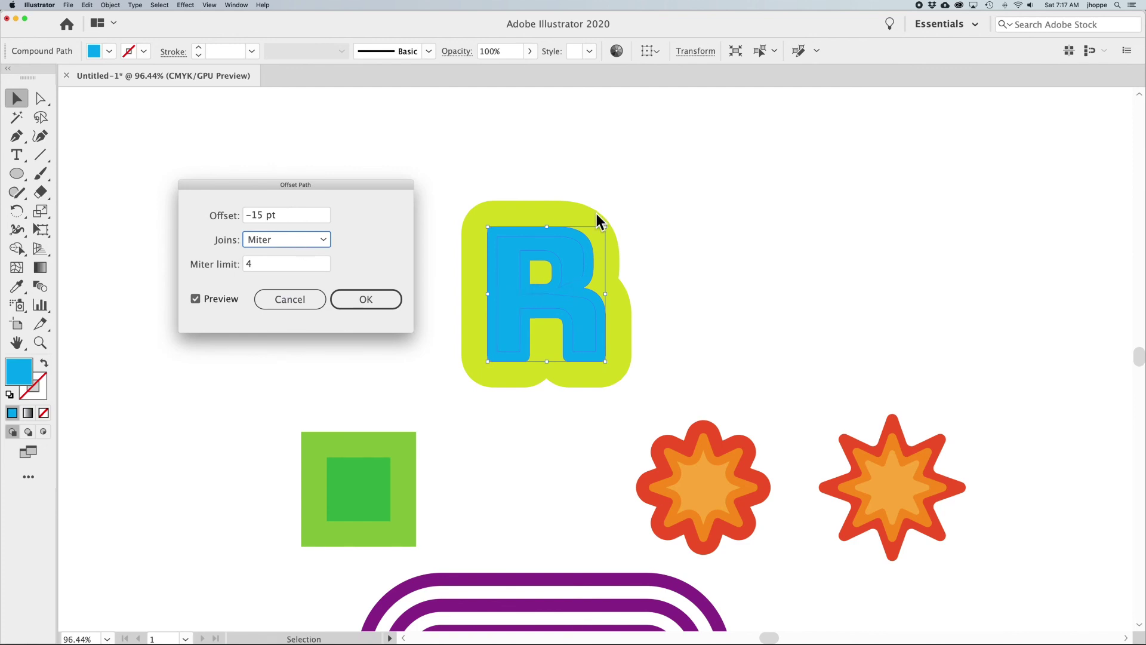
click(308, 234)
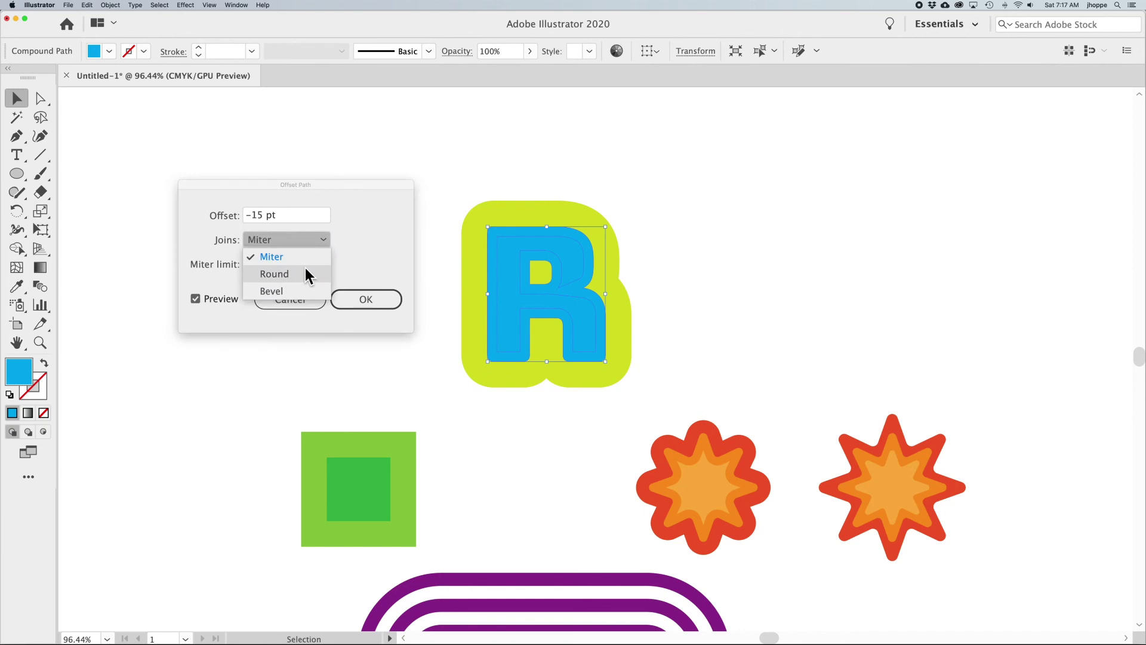
click(305, 269)
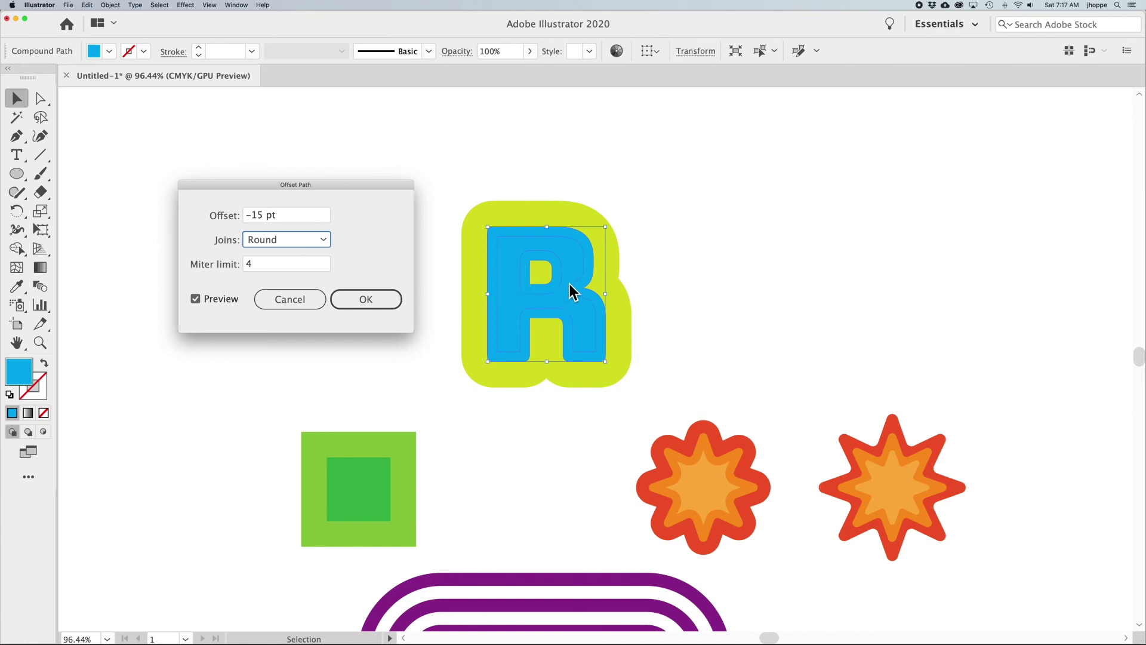
click(289, 242)
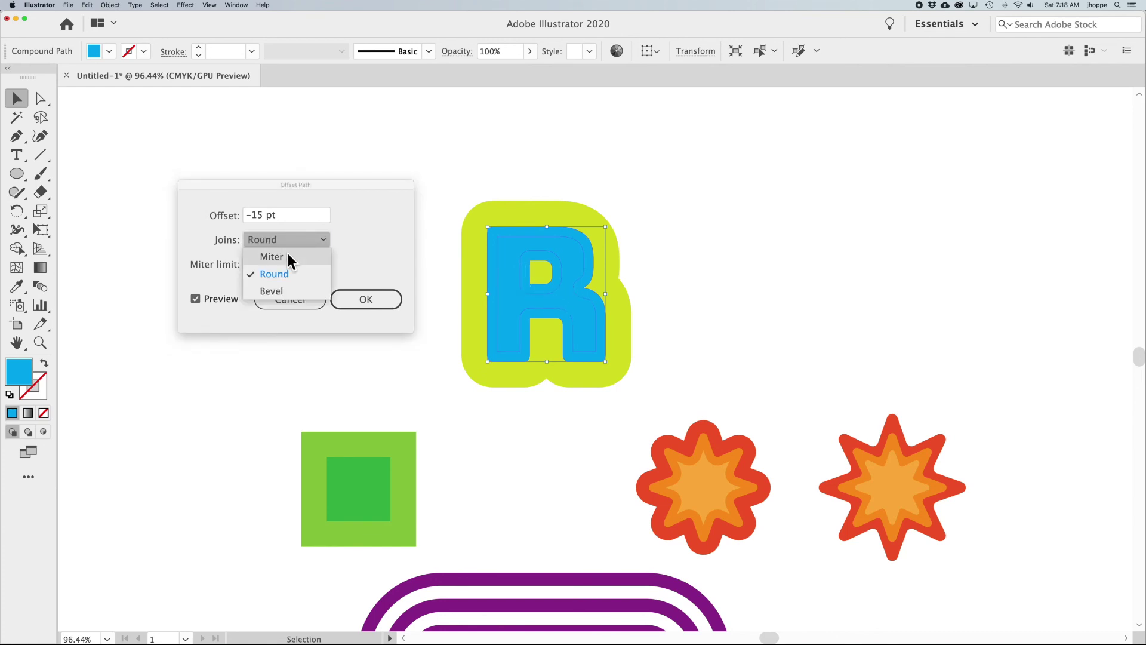
click(289, 257)
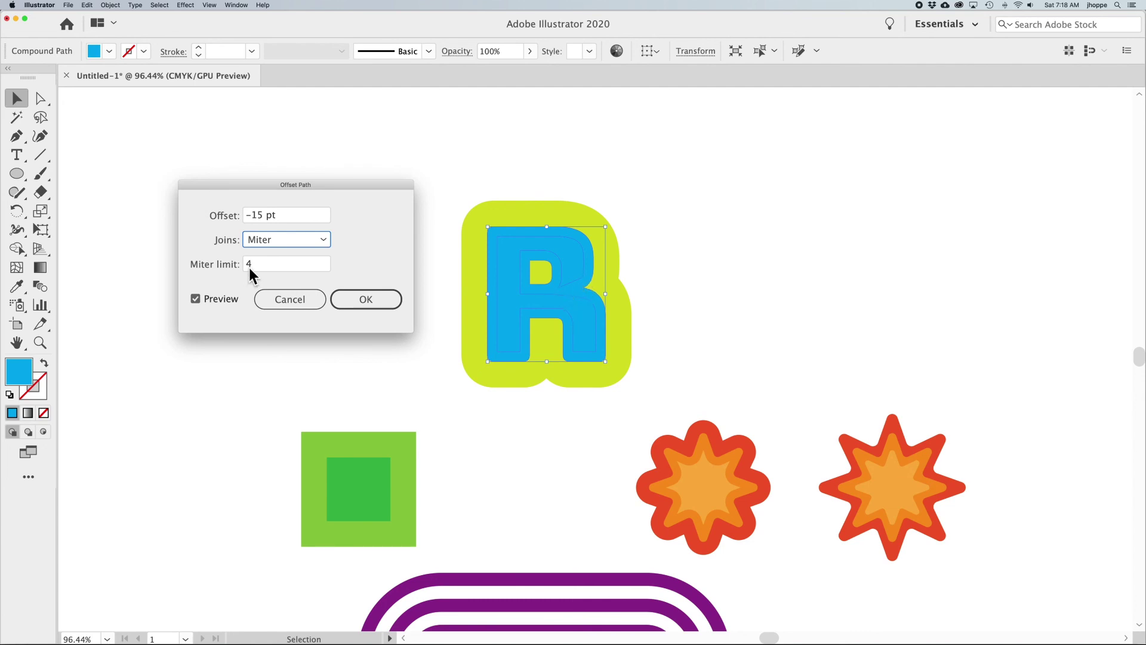
click(270, 239)
click(283, 239)
click(283, 239)
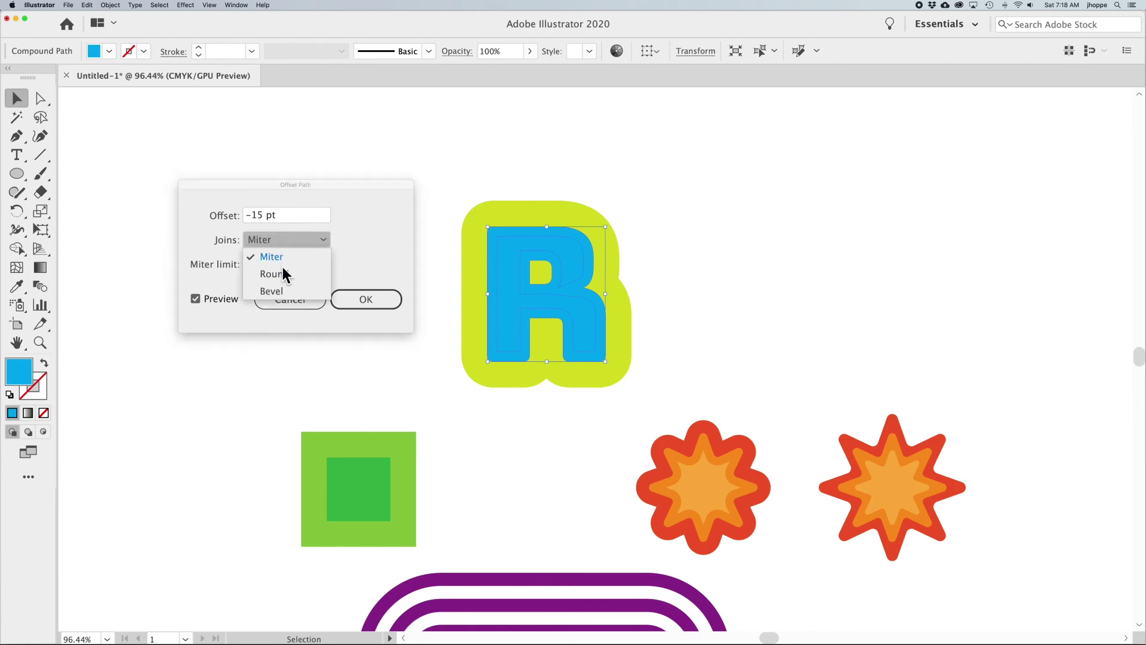
click(281, 288)
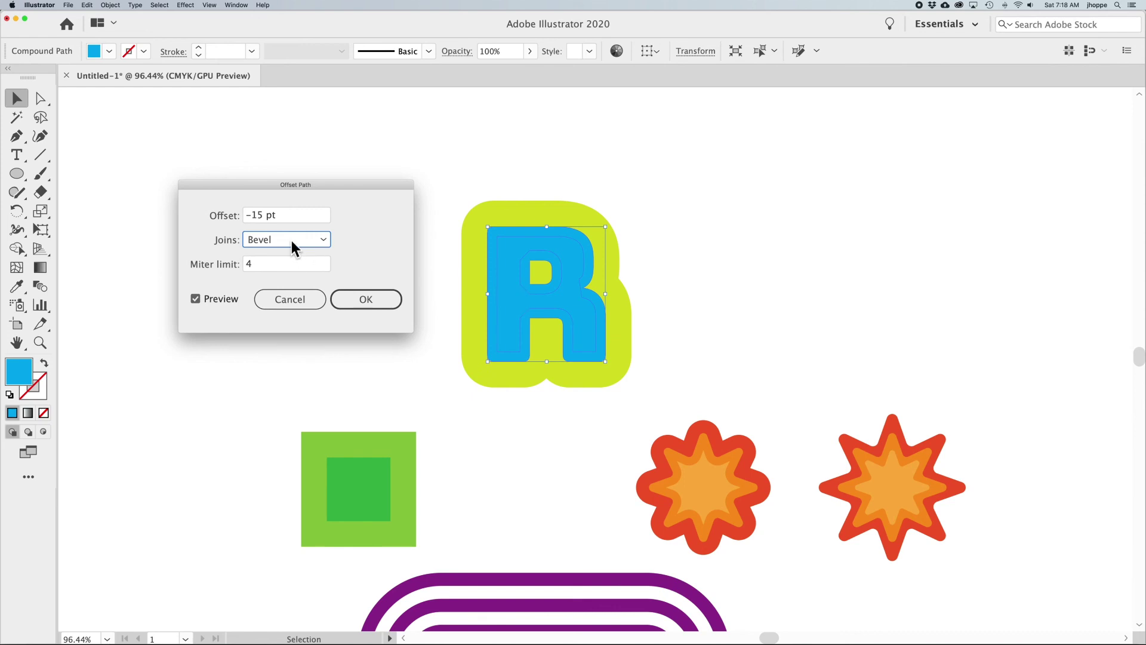
click(291, 240)
click(292, 270)
click(384, 306)
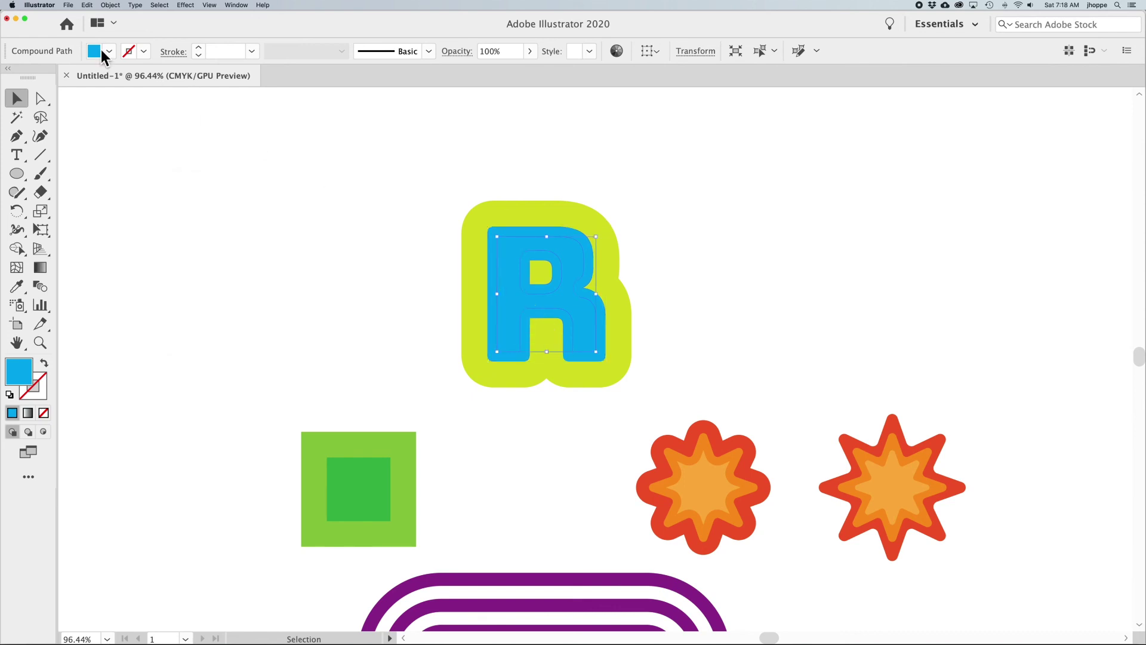
Step: Try several swatches on the inner R, fill it orange, and deselect
click(108, 50)
click(28, 96)
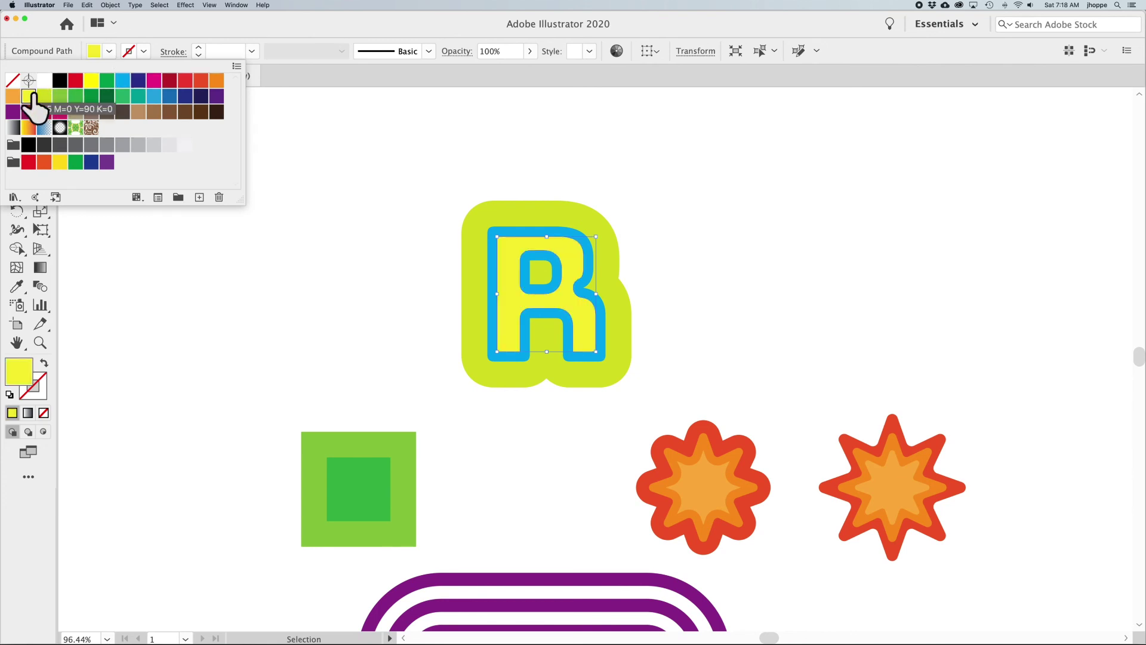
click(43, 95)
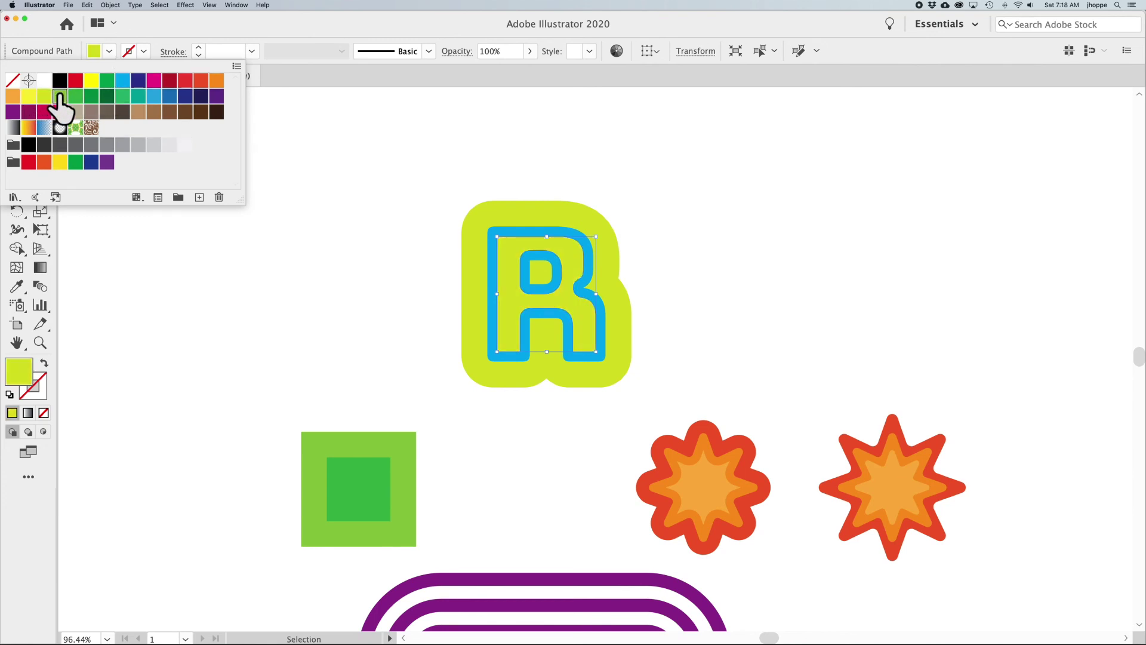
click(60, 95)
click(76, 95)
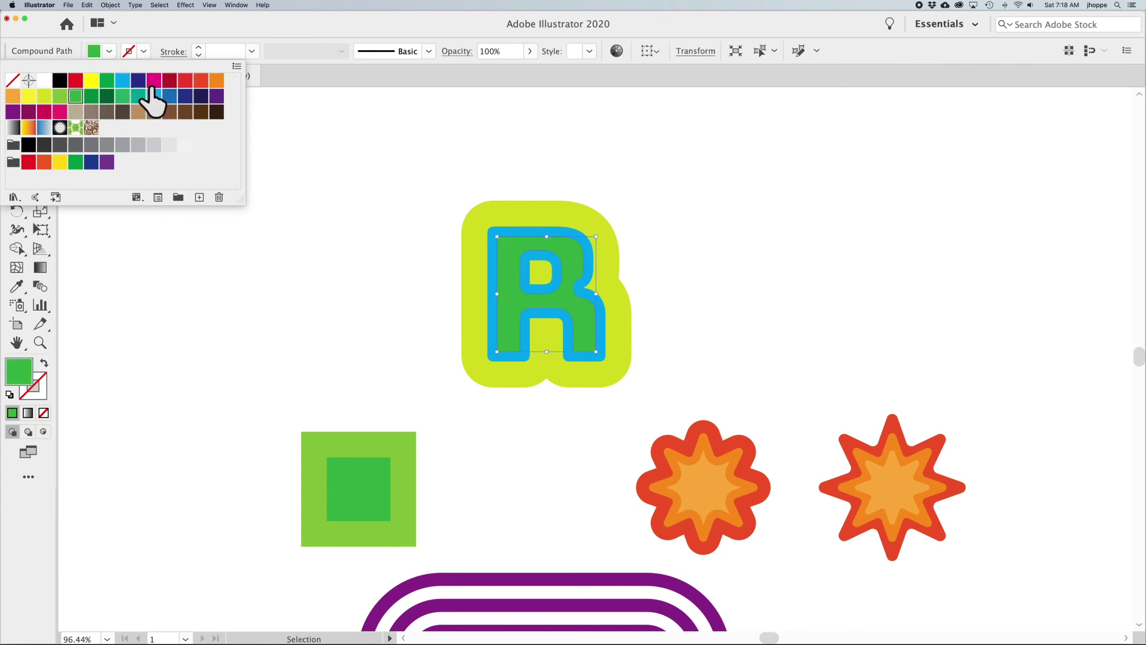
click(215, 82)
click(395, 177)
click(396, 177)
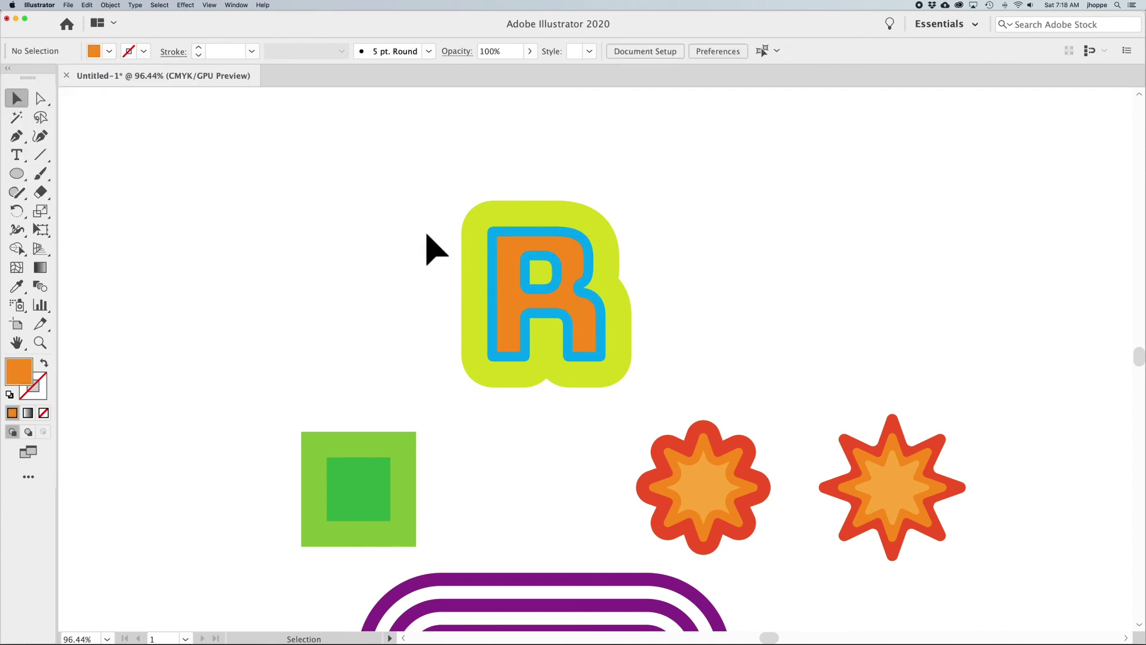
Step: Click the blue R outline and yellow-green backing shape to check each layer, then clear the selection
click(574, 294)
click(673, 278)
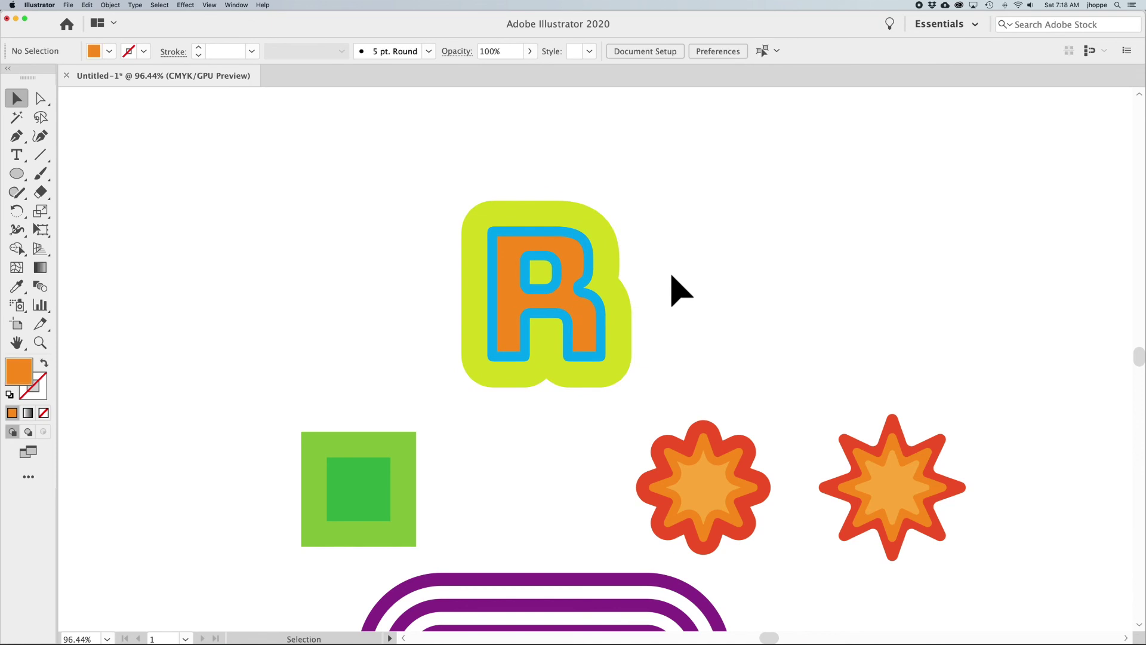
click(603, 275)
click(625, 276)
click(649, 266)
key(super)
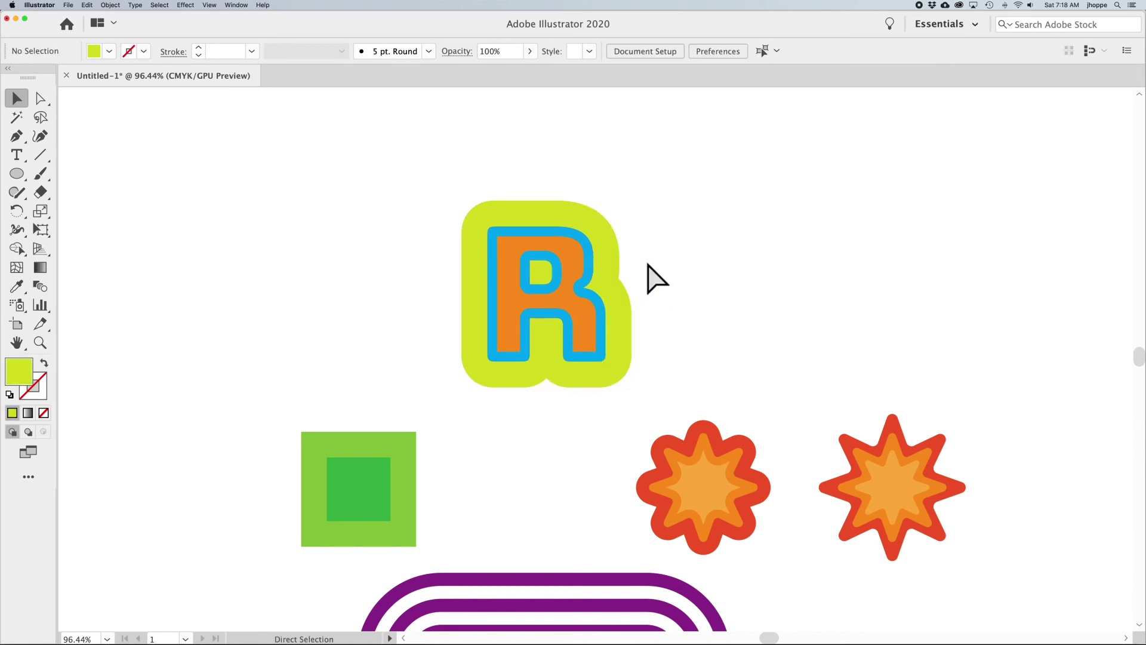
key(super+y)
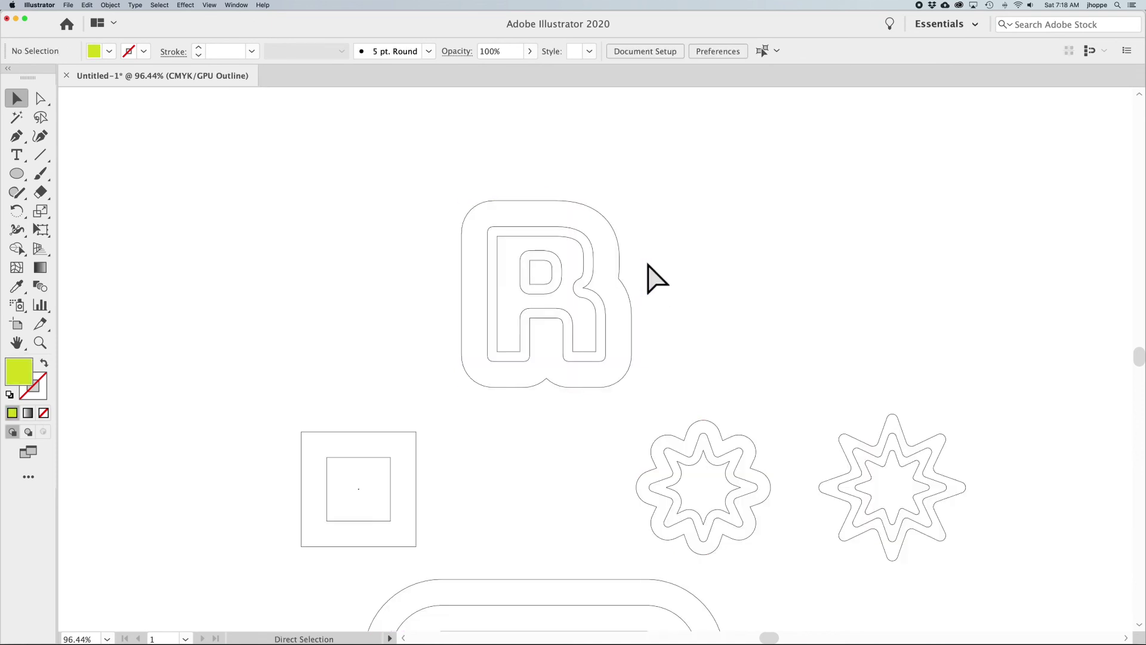
key(super+y)
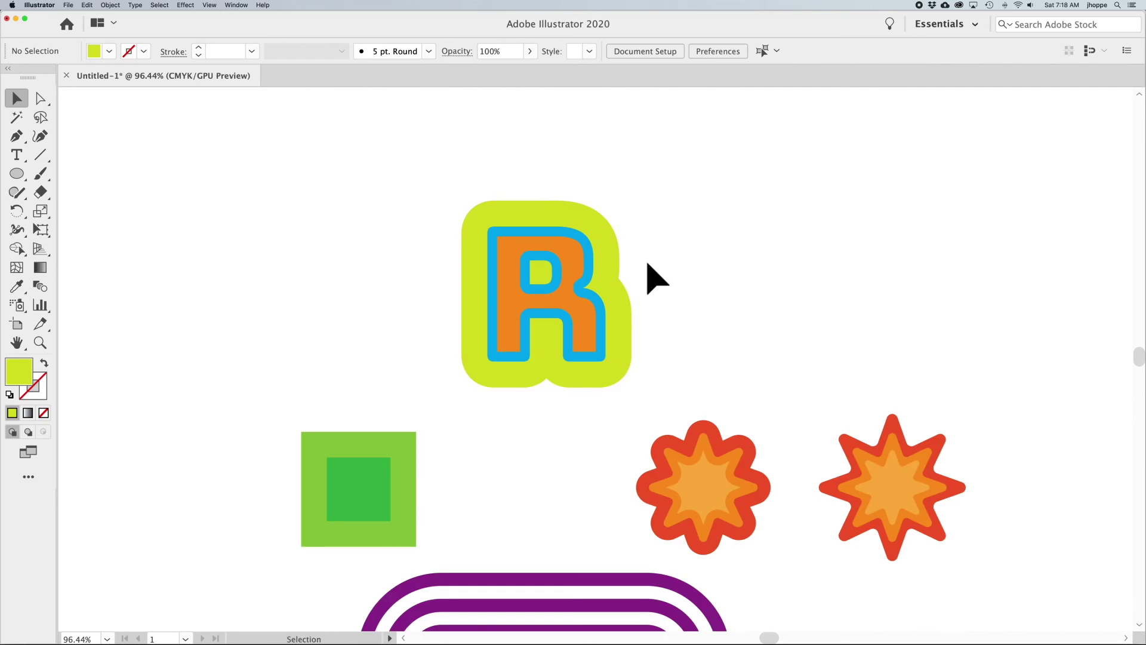
scroll(656, 280, down, 3)
scroll(657, 280, left, 3)
scroll(655, 287, up, 1)
drag(596, 376, 509, 337)
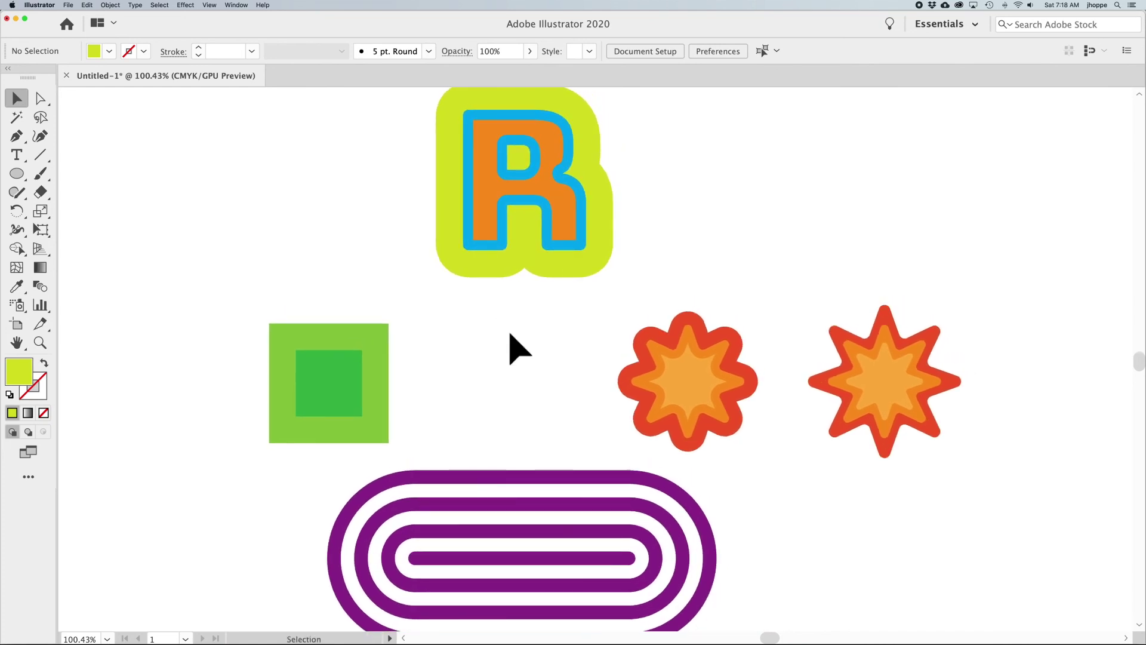
key(super+1)
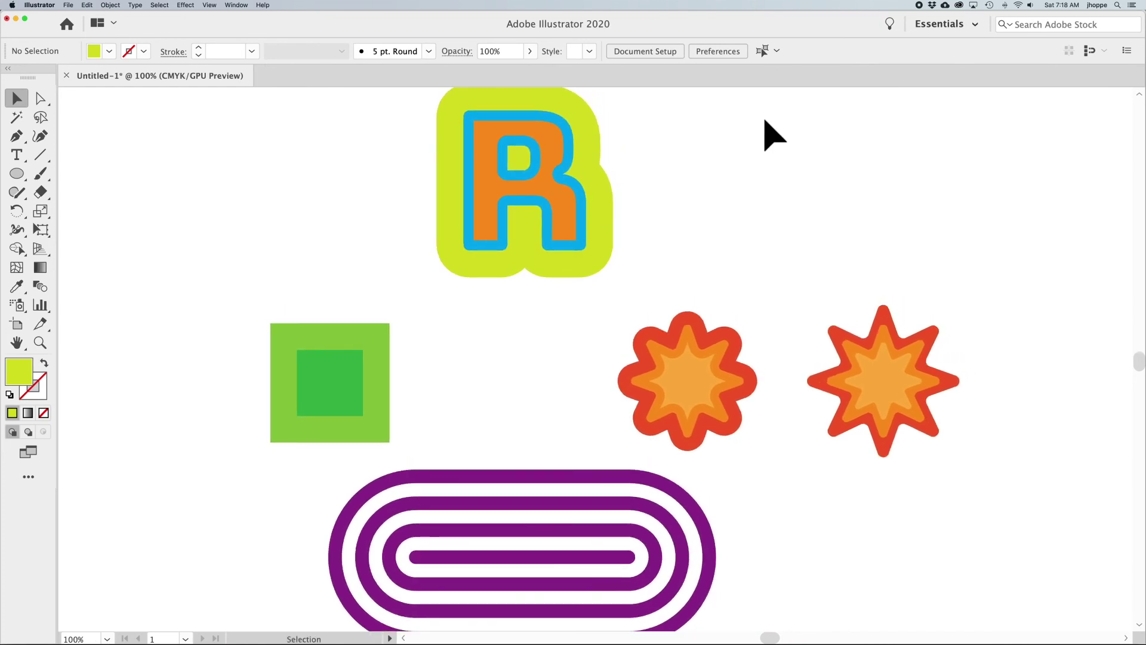